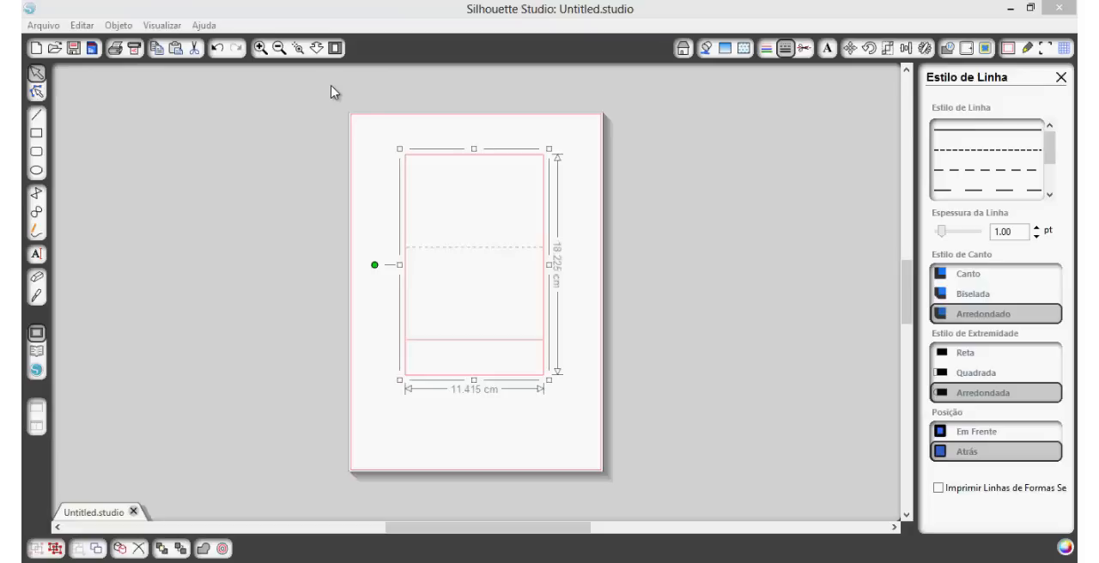
# Step: Select the whole invitation template, try a line thickness of 0.00 pt, and restore it to 1.00 pt
pyautogui.moveTo(345, 103); pyautogui.dragTo(630, 409)
pyautogui.click(631, 408)
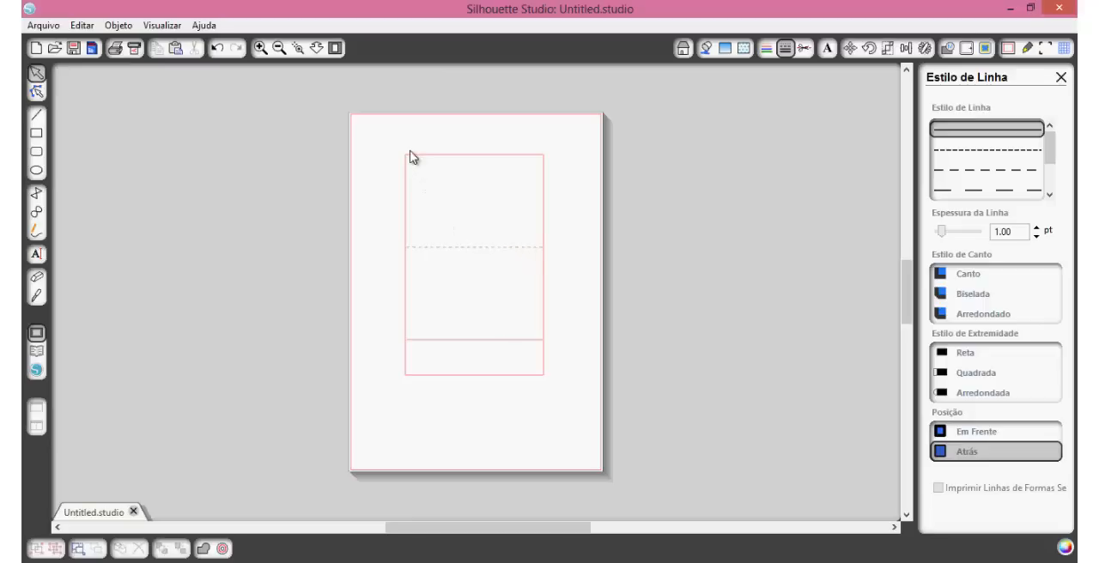
pyautogui.moveTo(381, 140); pyautogui.dragTo(578, 434)
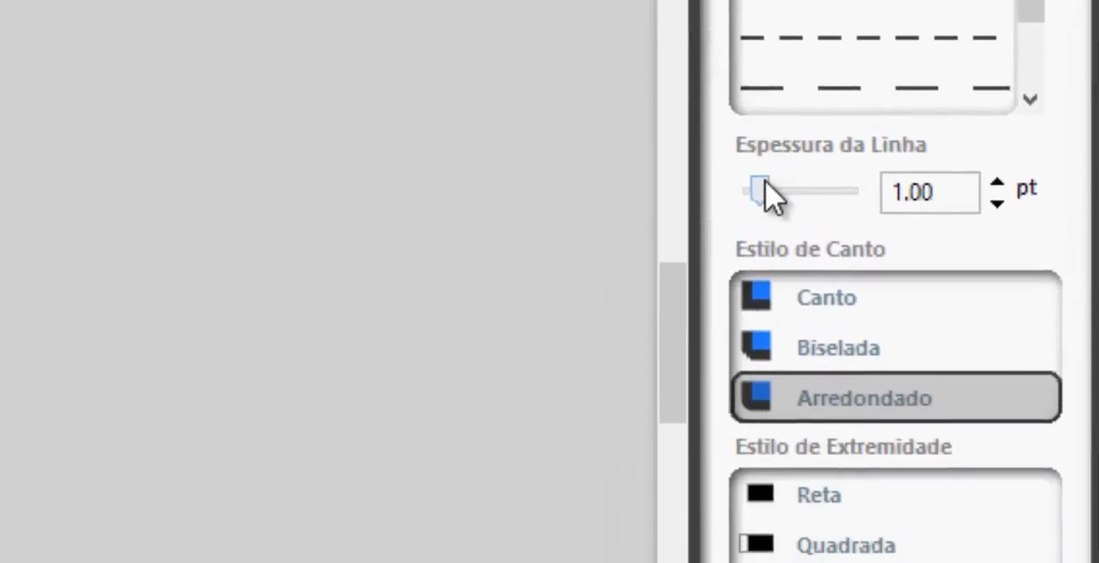
pyautogui.moveTo(765, 191); pyautogui.dragTo(753, 196)
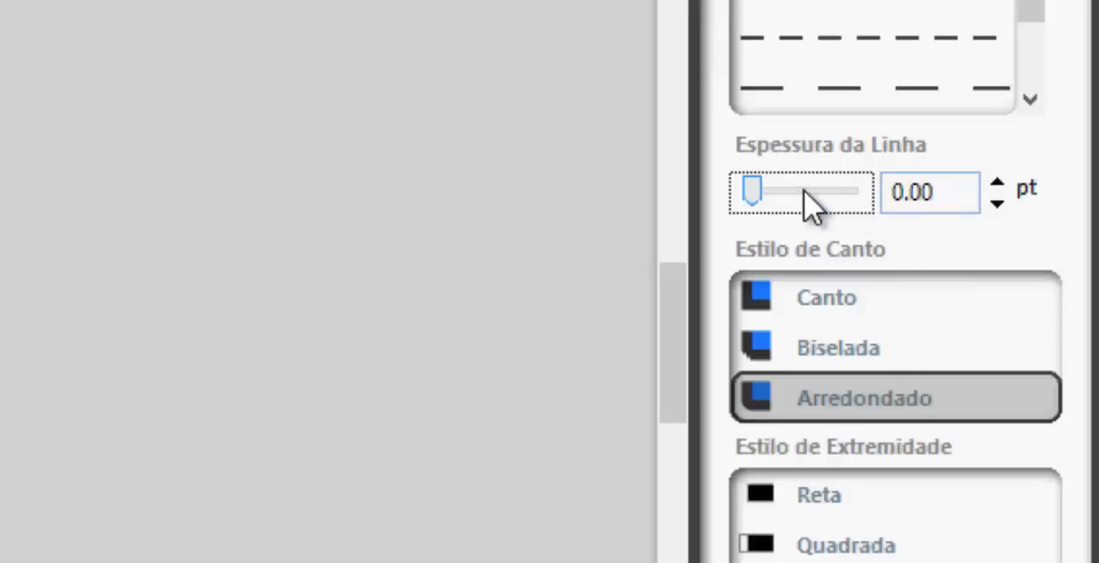
pyautogui.click(1000, 182)
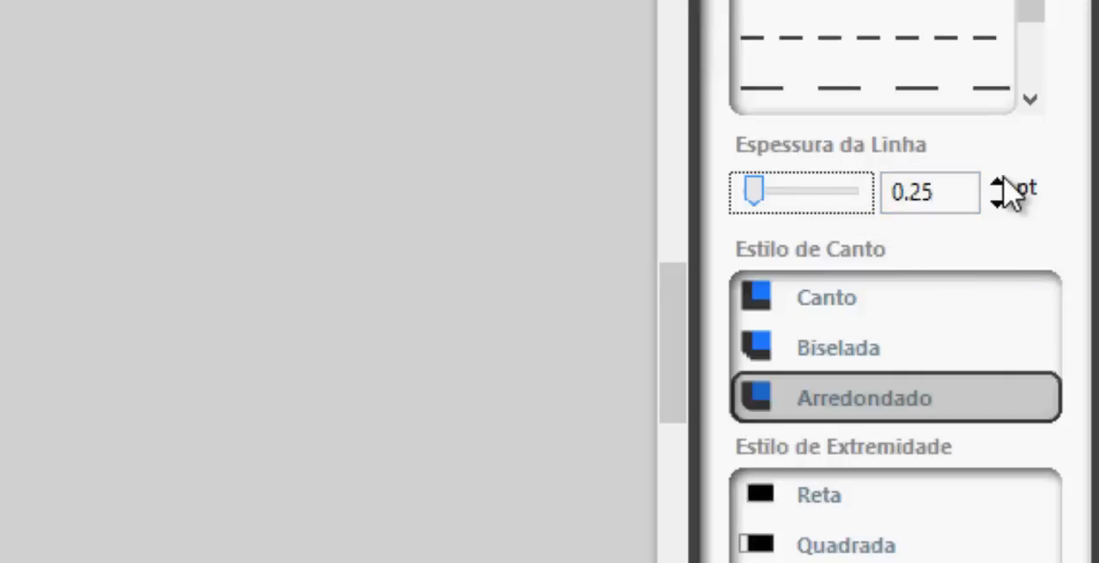
pyautogui.click(999, 183)
pyautogui.click(1000, 183)
pyautogui.click(999, 183)
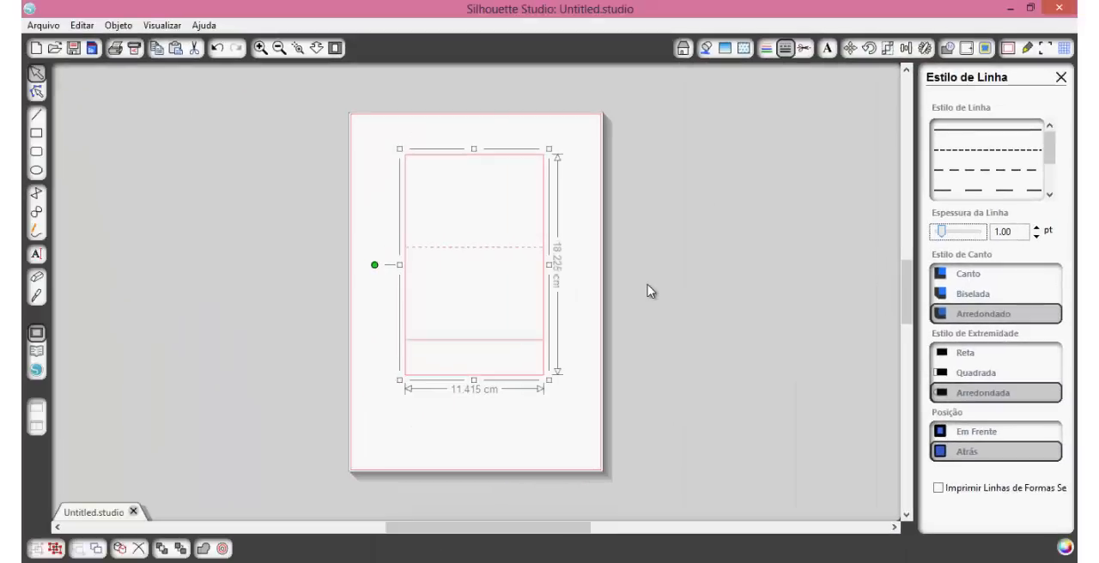
pyautogui.click(456, 304)
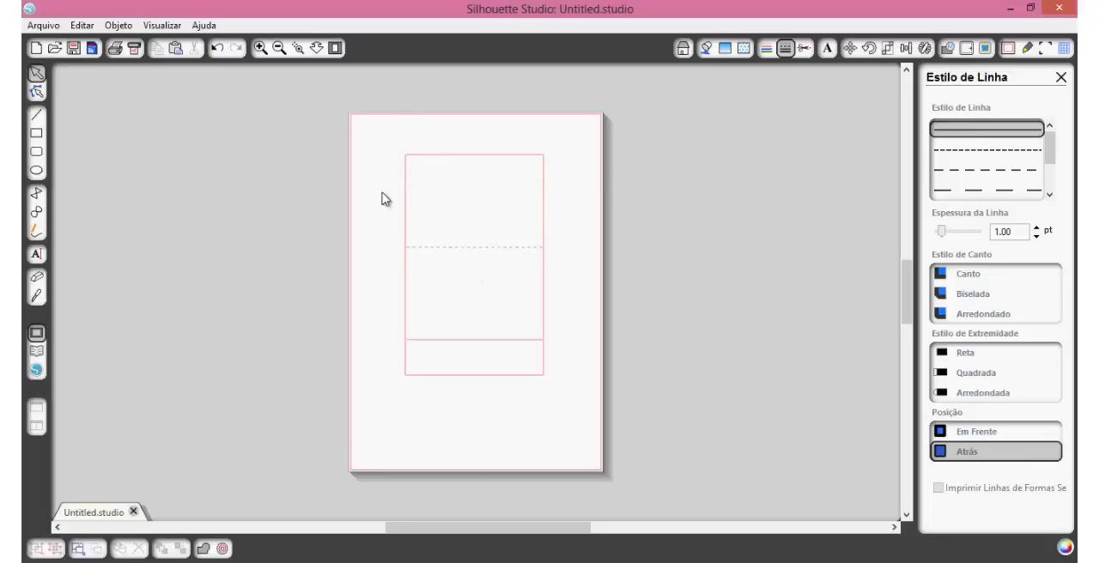
# Step: Print the template to the PDFCreator virtual printer
pyautogui.click(44, 25)
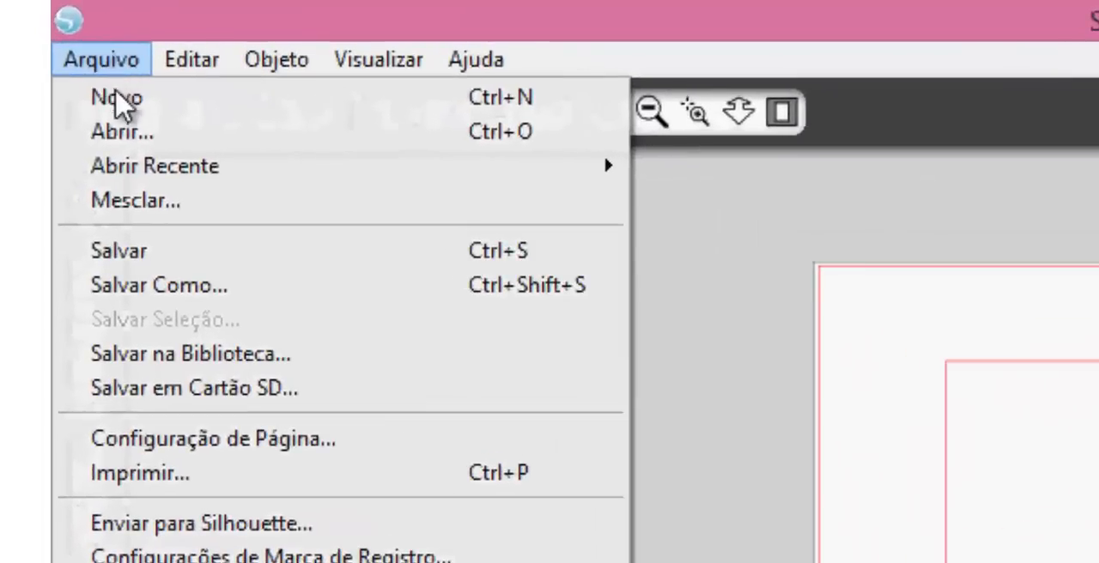
pyautogui.click(196, 473)
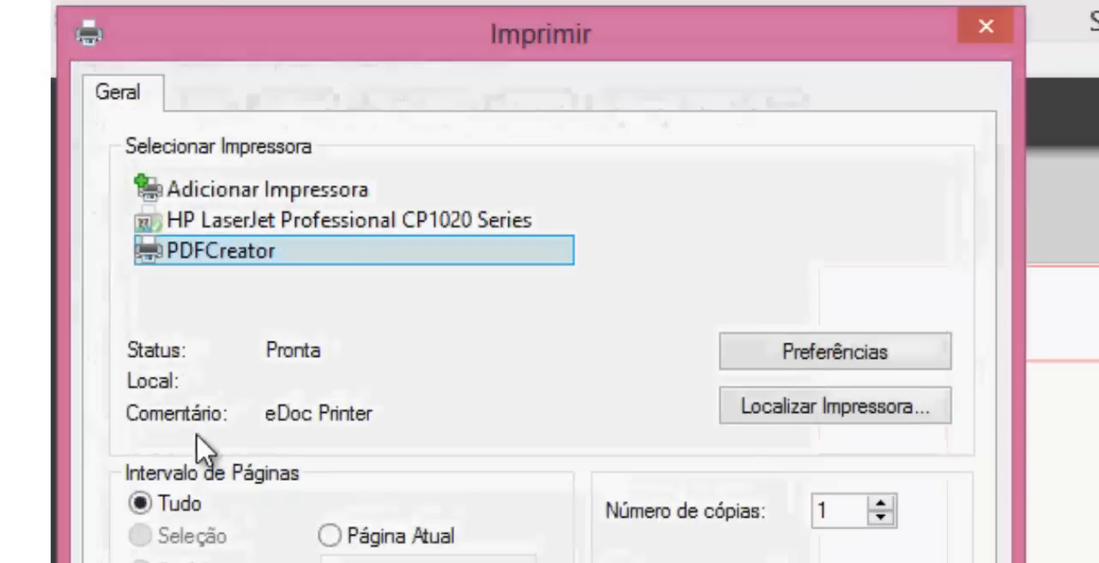
pyautogui.click(216, 227)
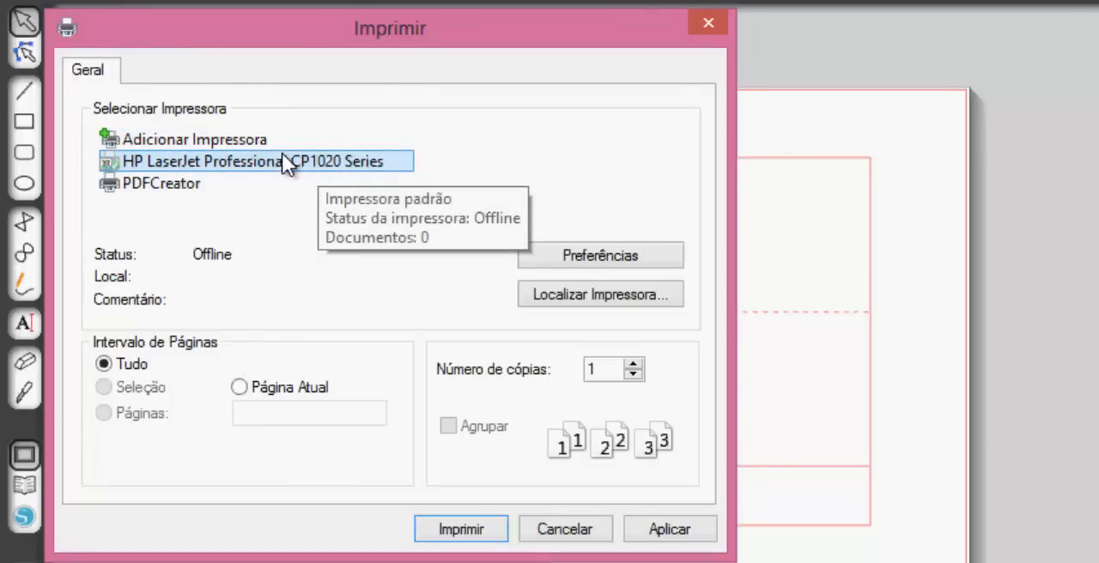
pyautogui.click(220, 180)
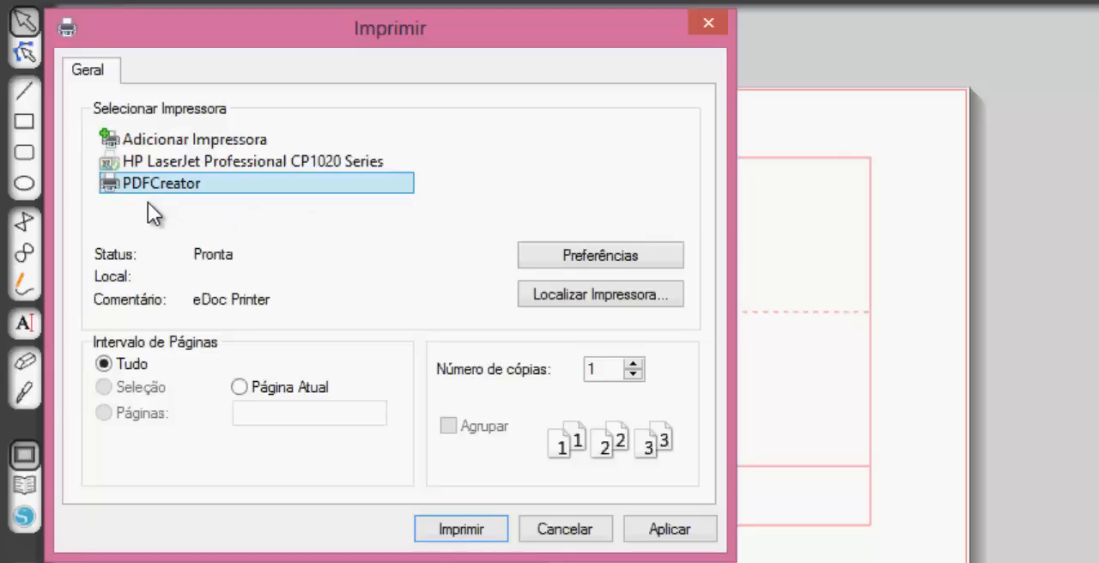
pyautogui.doubleClick(223, 186)
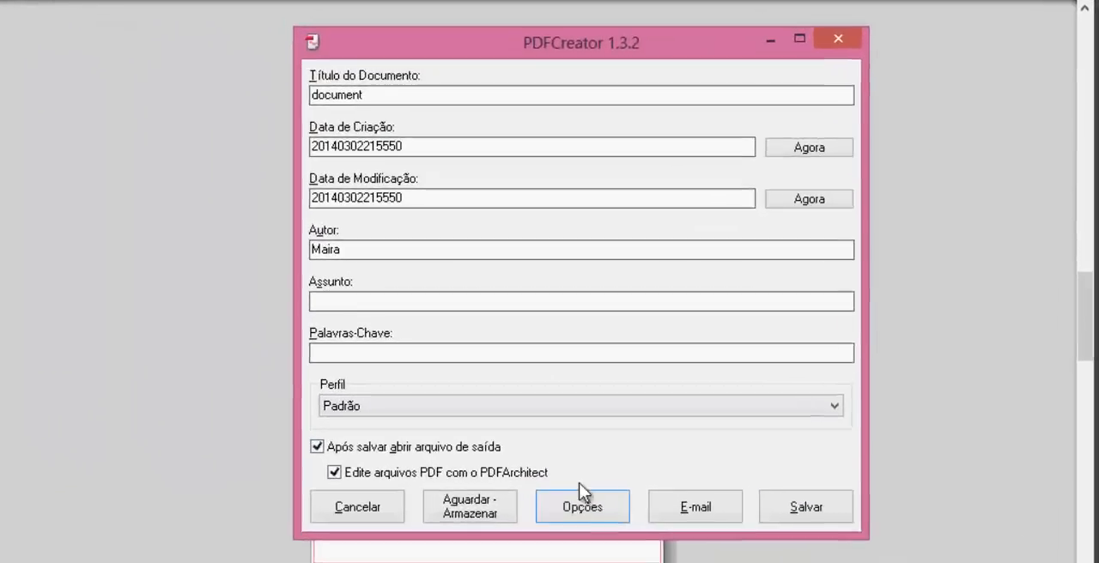
# Step: Configure PDFCreator's JPEG output to 100% quality and 300 dpi resolution, and save the options
pyautogui.click(582, 502)
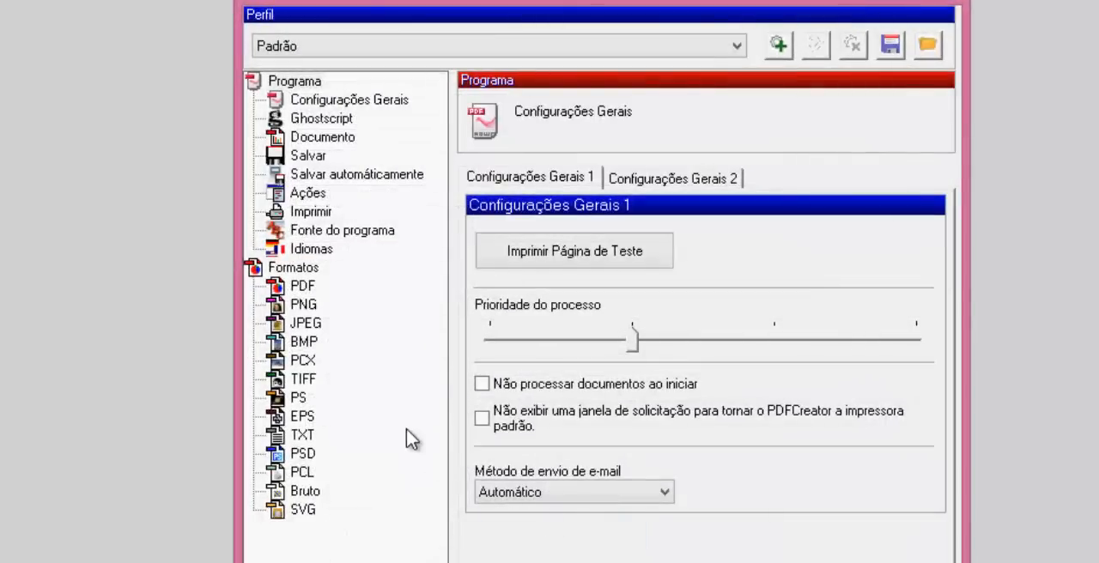
pyautogui.click(315, 326)
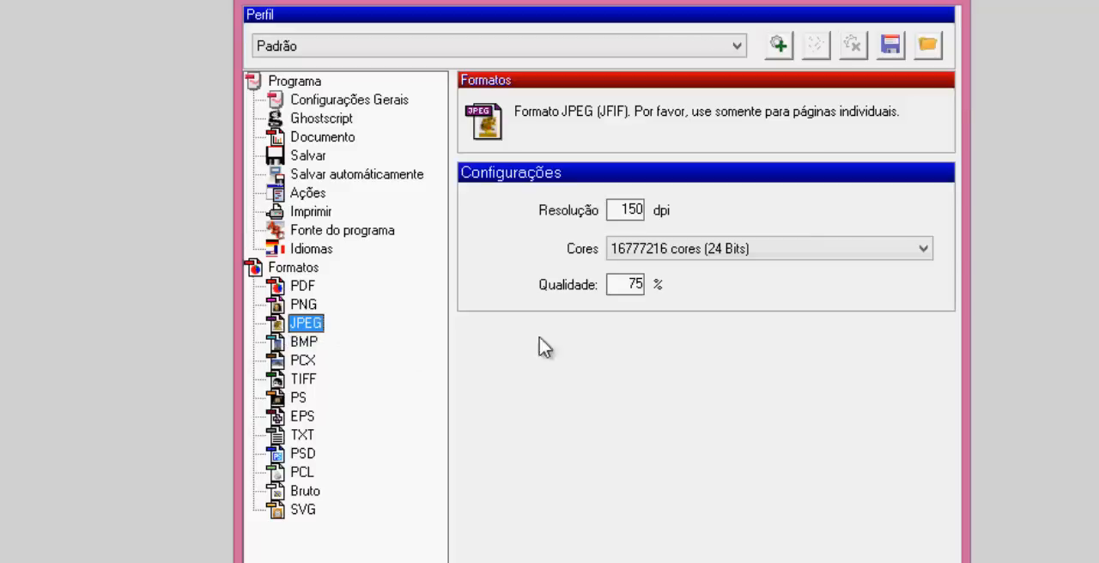
pyautogui.click(632, 282)
pyautogui.doubleClick(632, 283)
pyautogui.write('1')
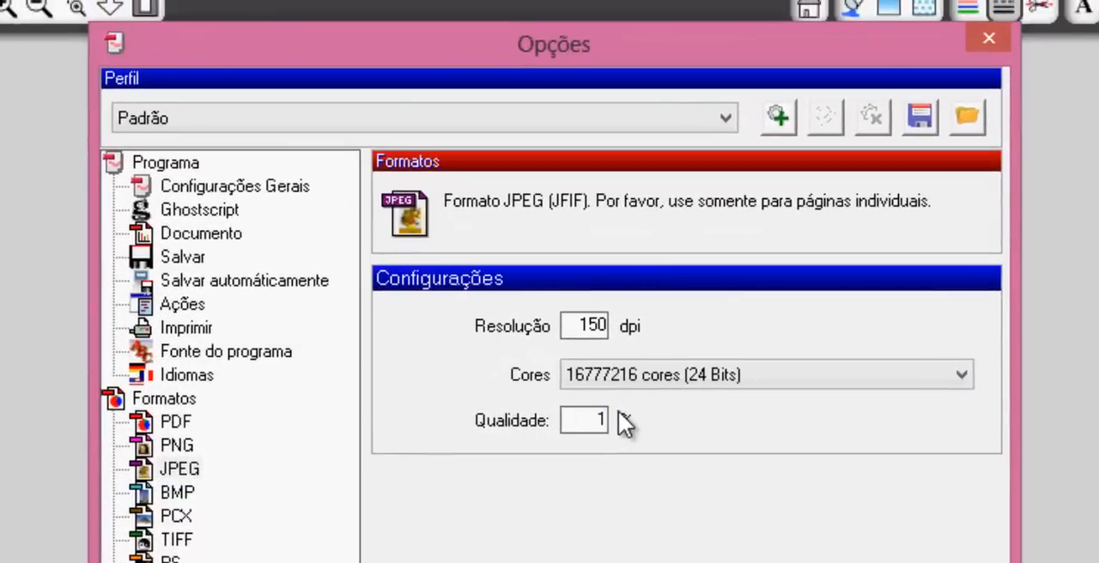
pyautogui.write('00')
pyautogui.click(589, 319)
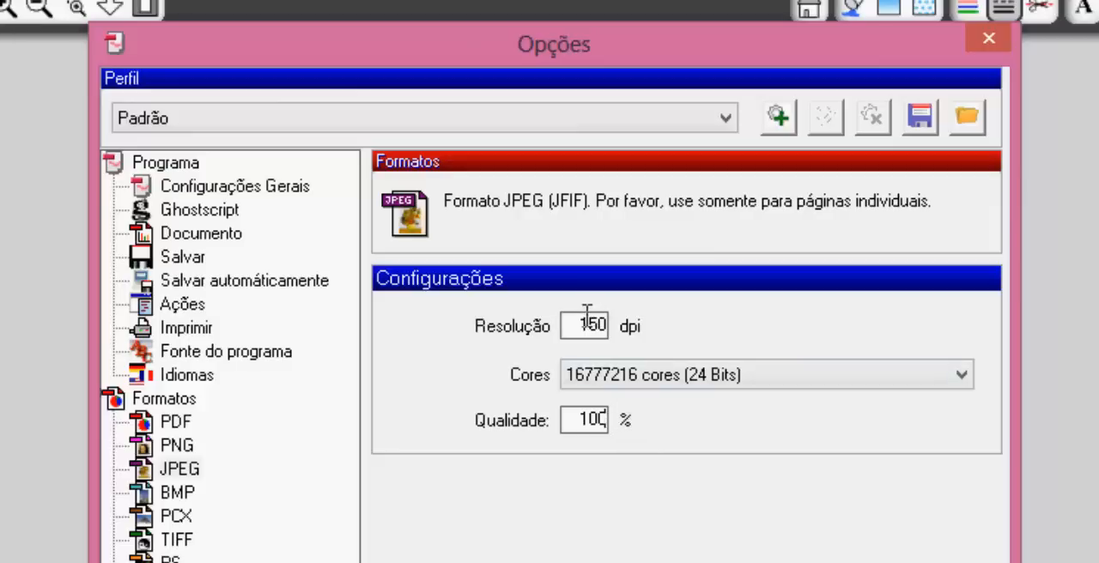
pyautogui.doubleClick(590, 319)
pyautogui.write('300')
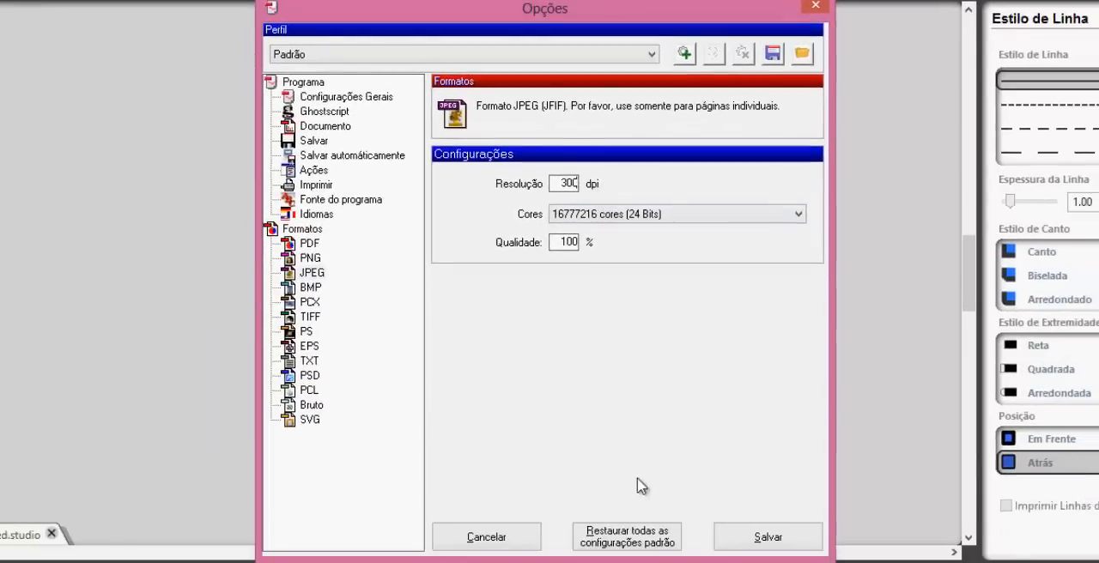
pyautogui.click(744, 543)
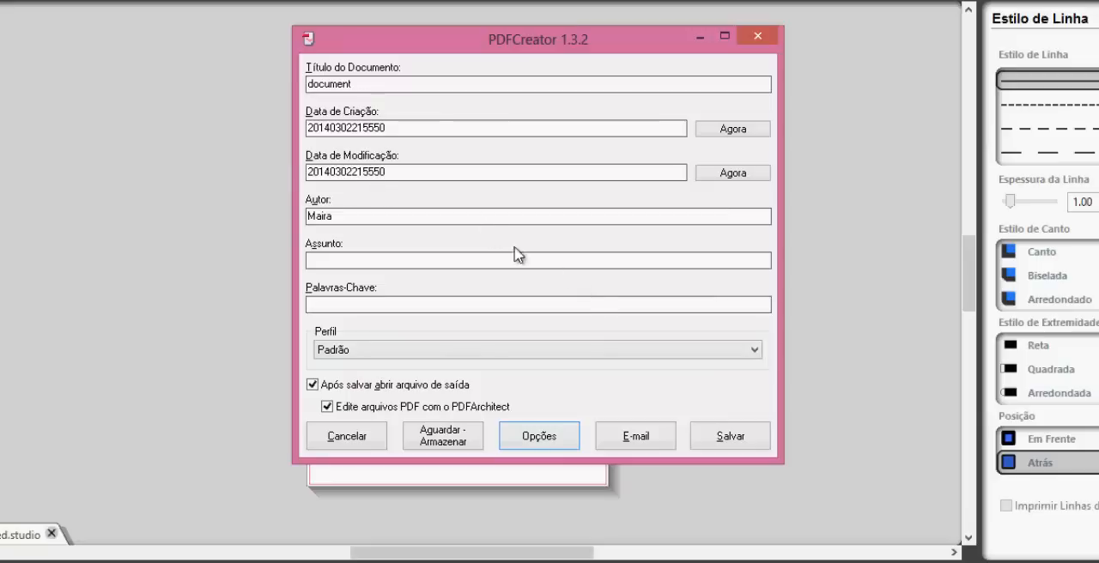
# Step: Save the printed template as the JPEG file molde in the ARTE SININHO folder, replacing the existing file
pyautogui.click(730, 436)
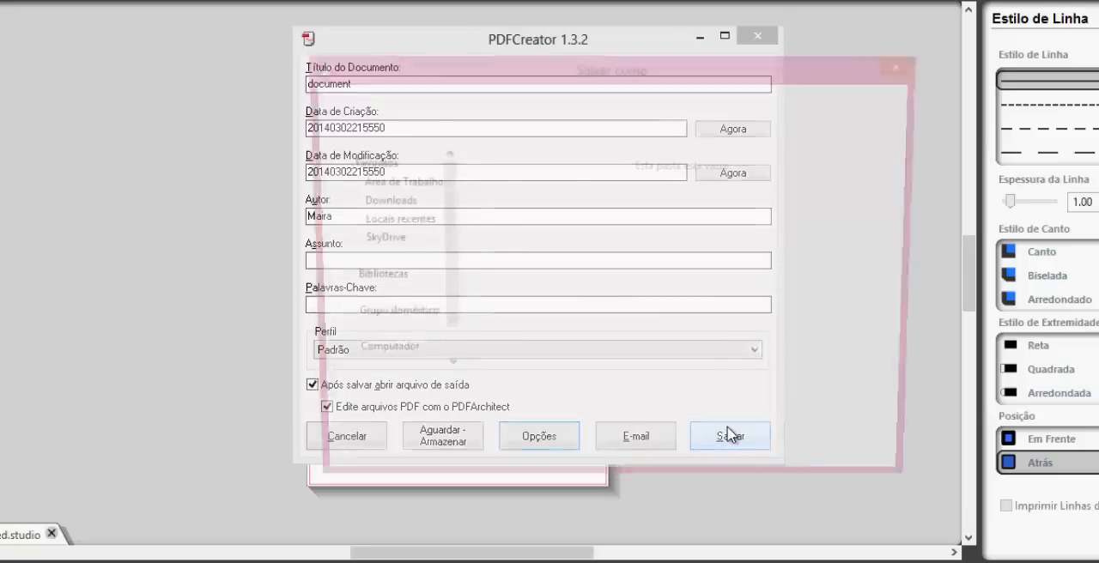
pyautogui.moveTo(633, 72); pyautogui.dragTo(573, 40)
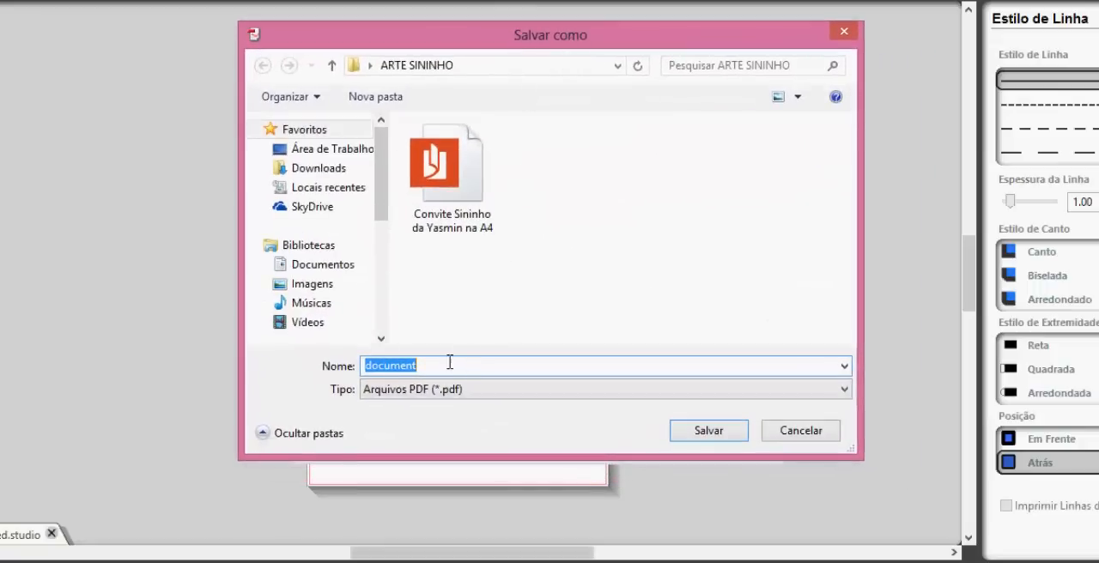
pyautogui.write('mo')
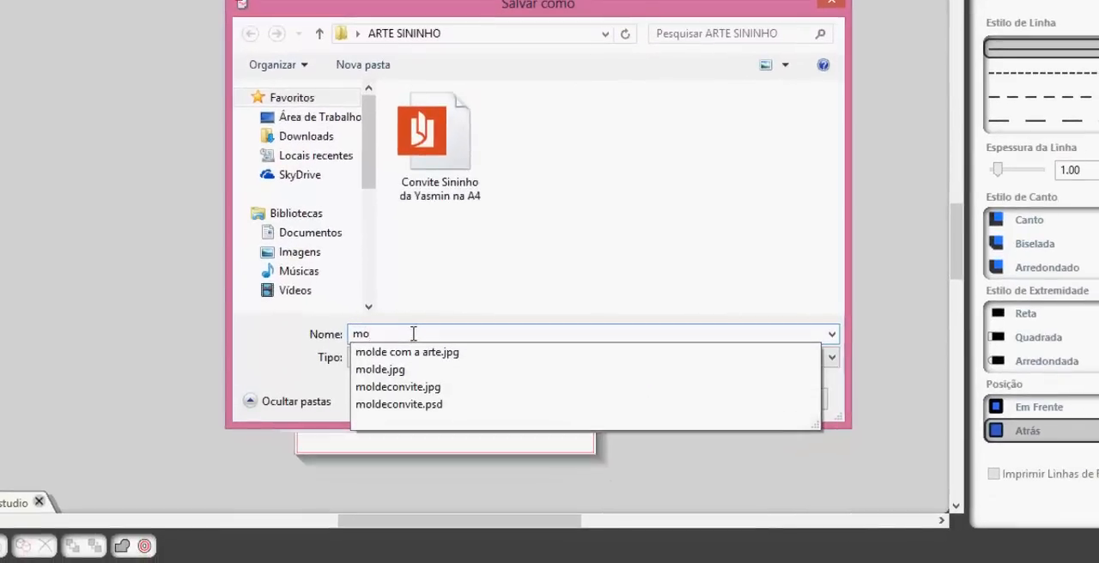
pyautogui.write('lde')
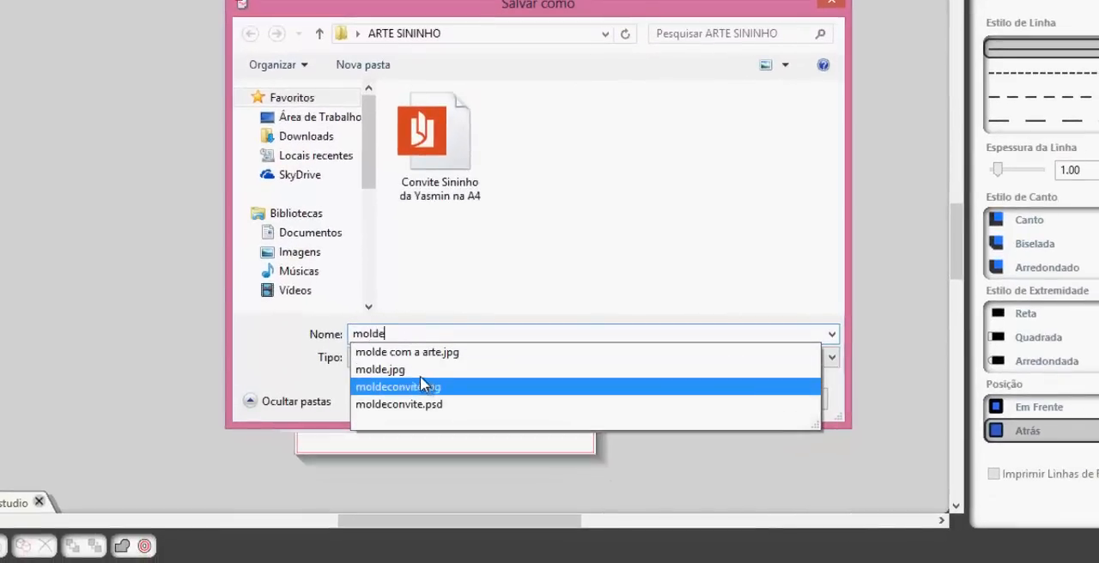
pyautogui.click(405, 371)
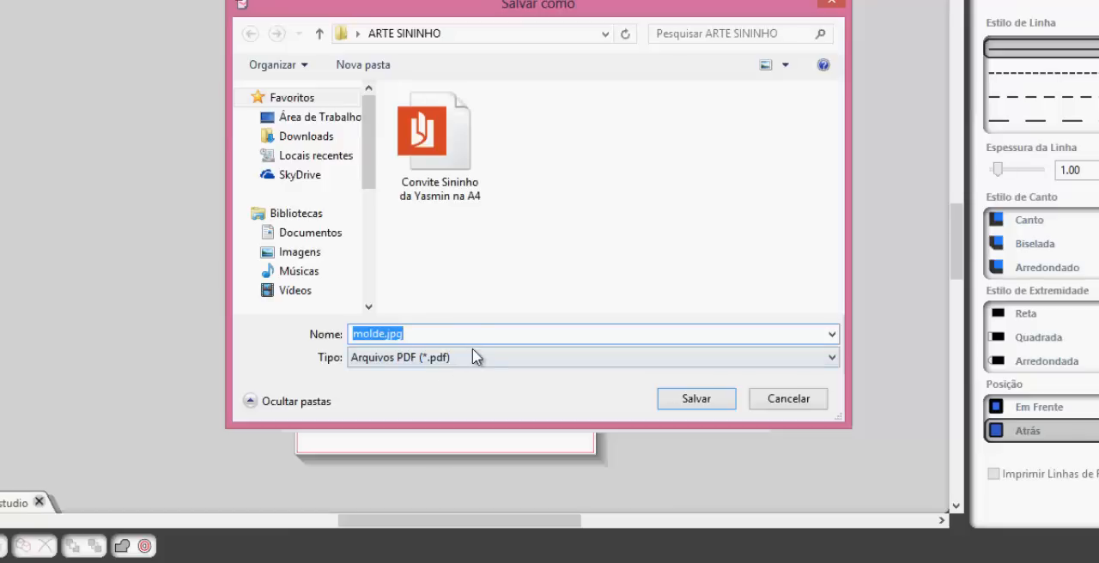
pyautogui.click(394, 364)
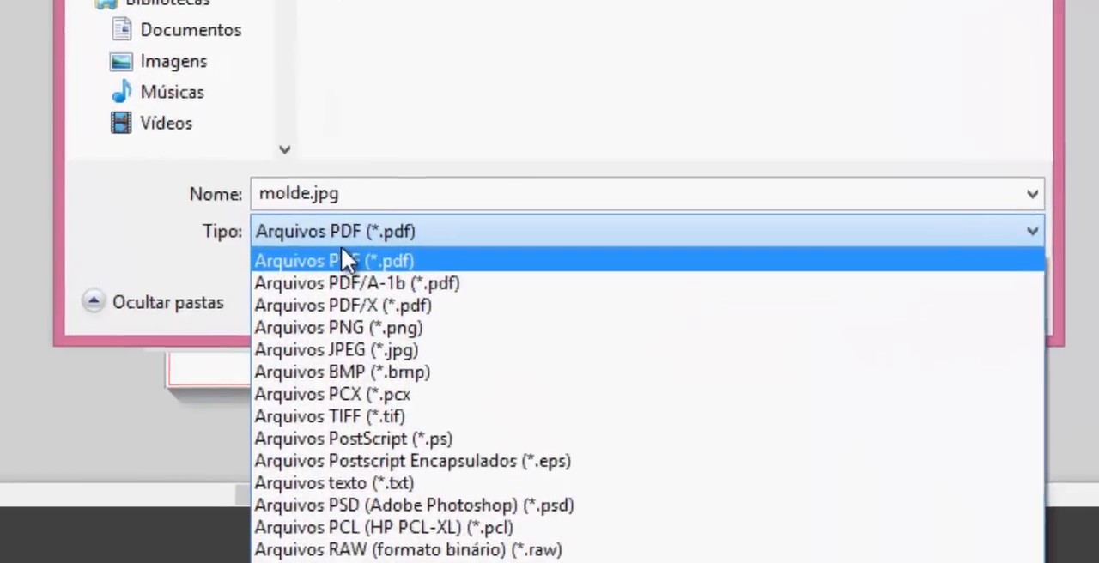
pyautogui.click(409, 375)
pyautogui.click(401, 212)
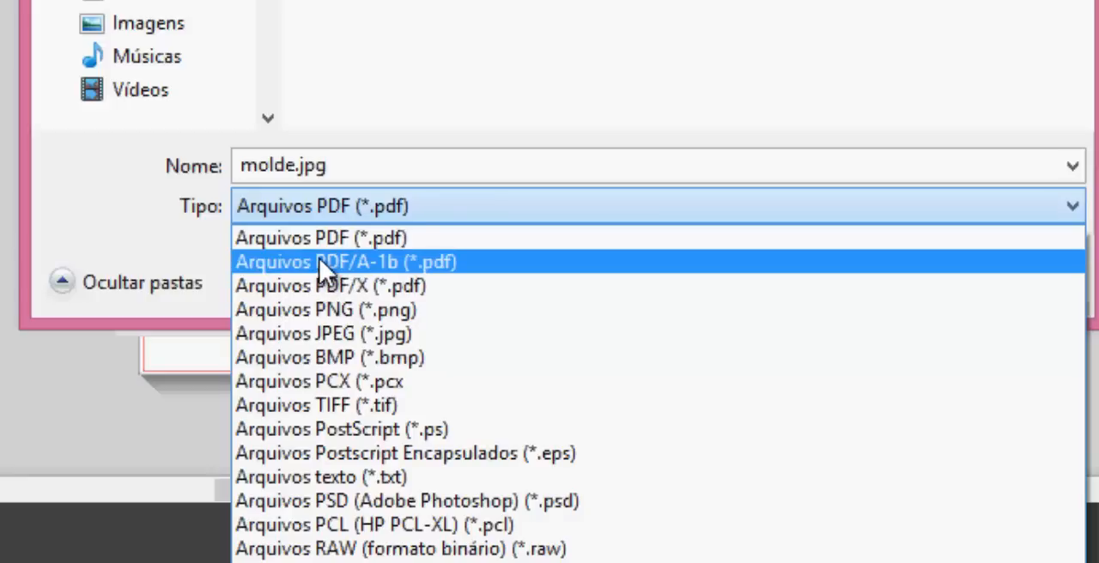
pyautogui.click(361, 334)
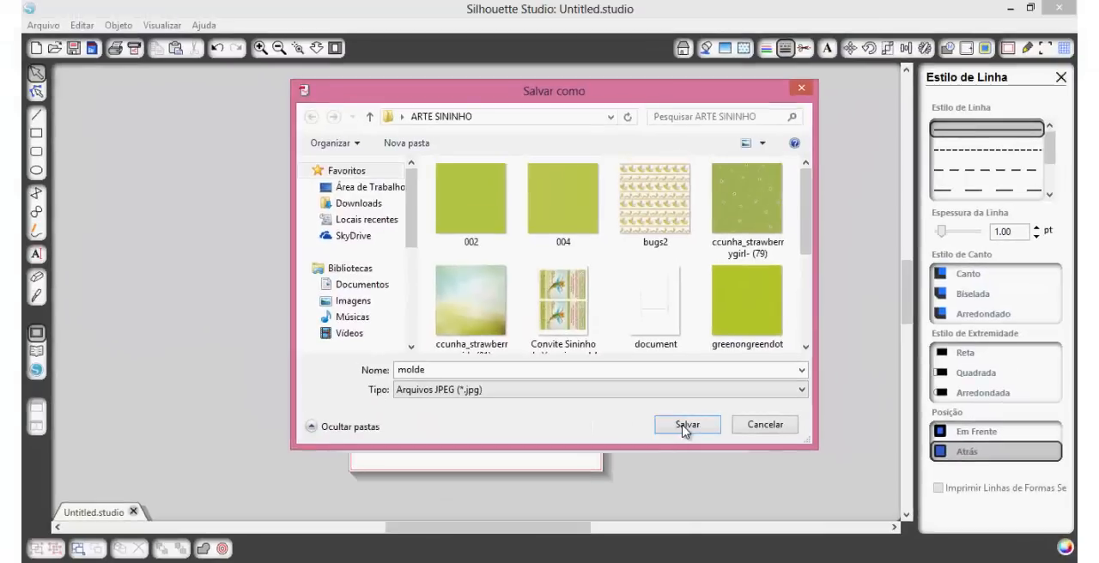
pyautogui.click(805, 305)
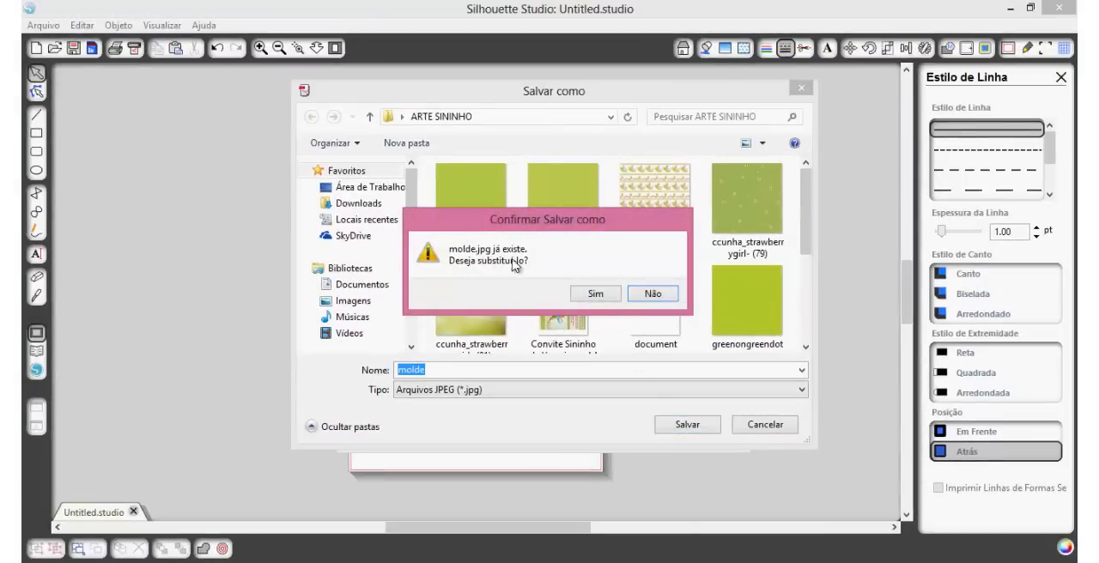
pyautogui.click(594, 295)
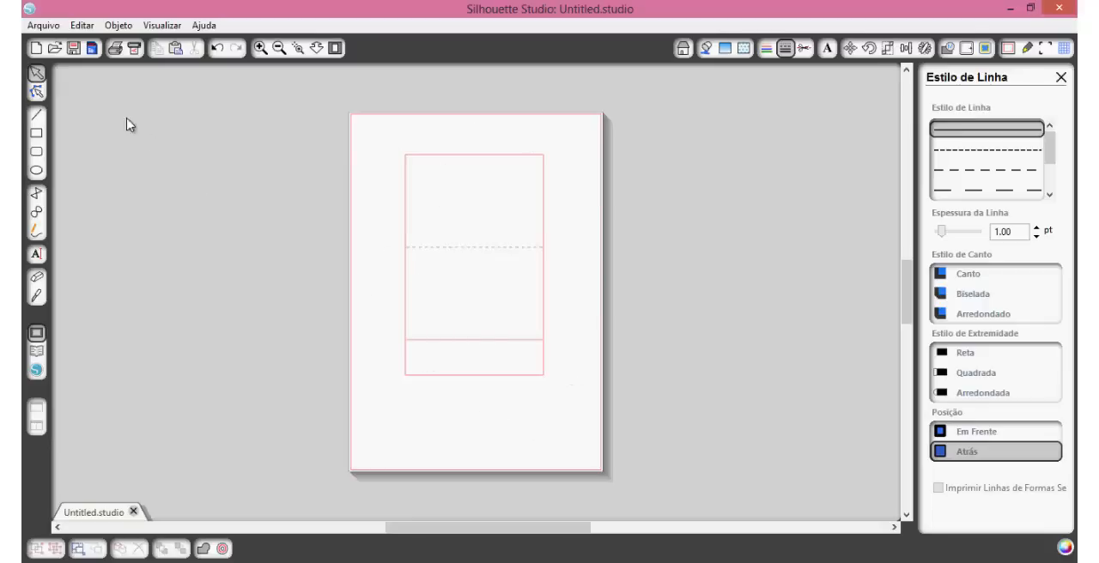
pyautogui.click(43, 25)
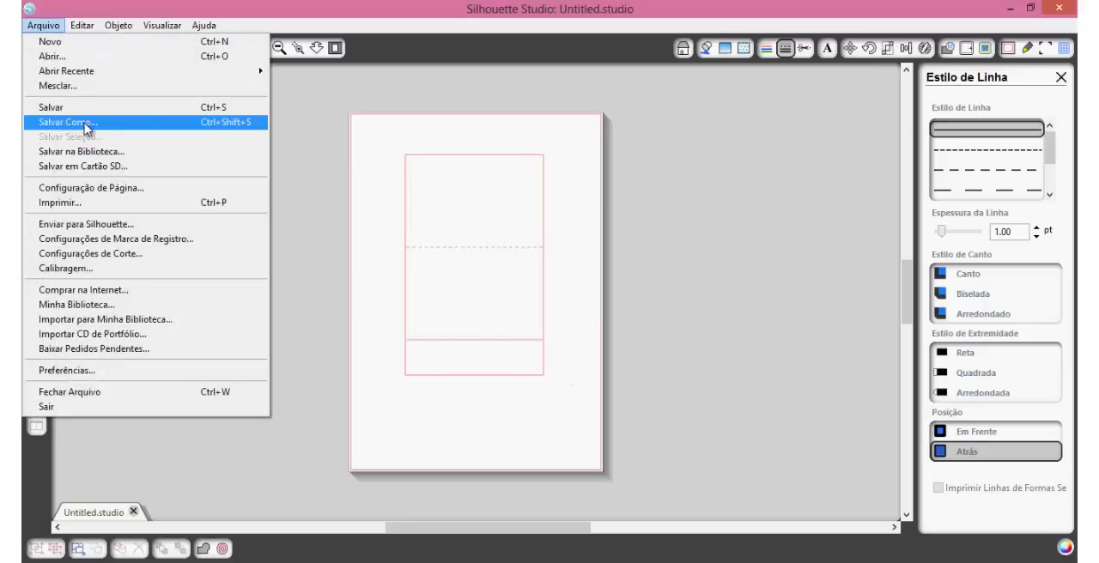
pyautogui.press('Escape')
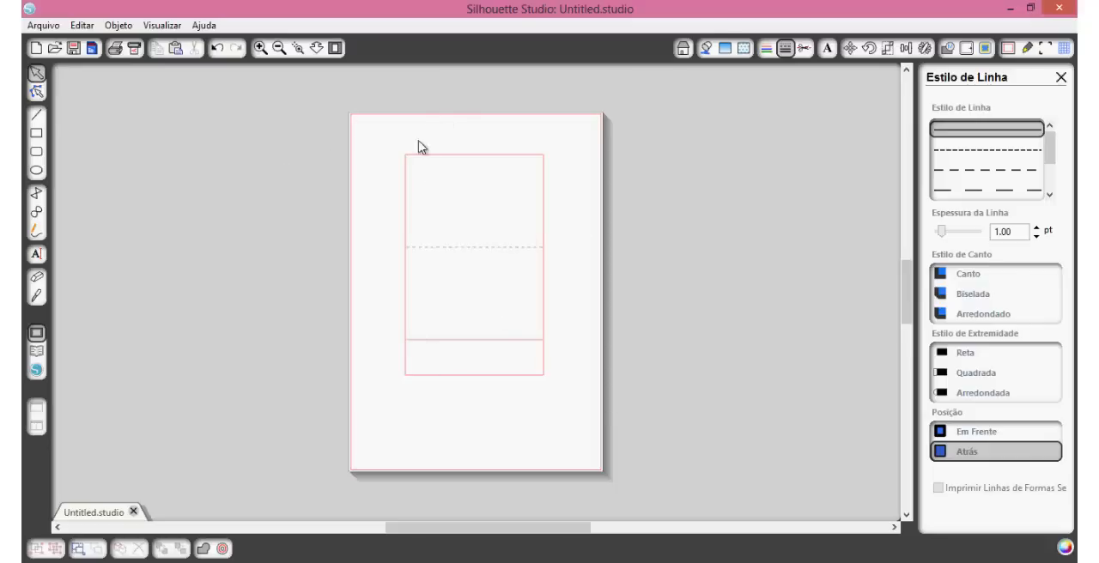
# Step: Switch to Photoshop and open molde.jpg from the ARTE SININHO folder
pyautogui.click(267, 561)
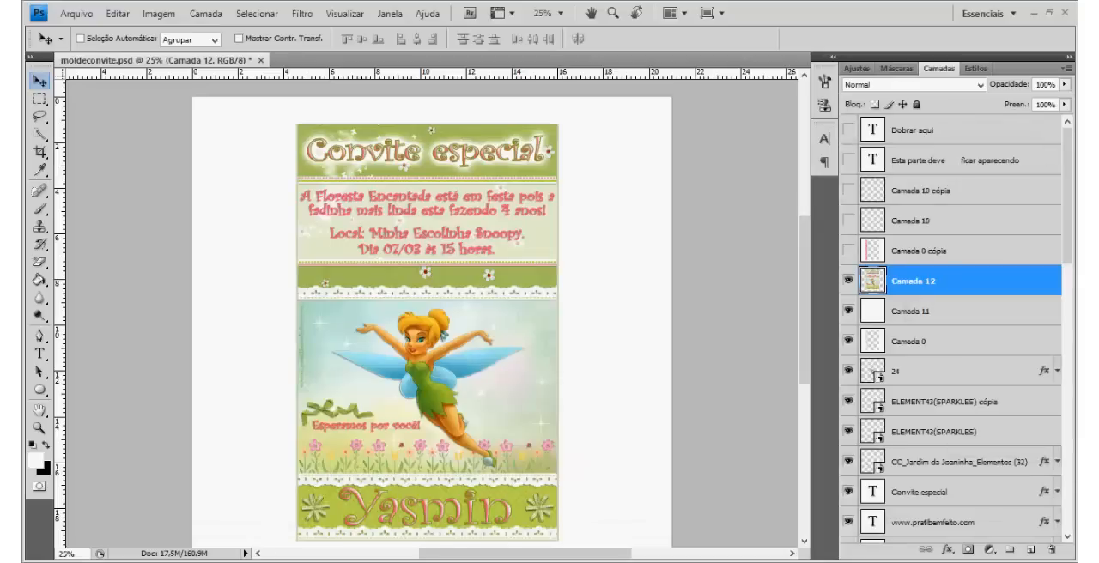
pyautogui.click(77, 14)
pyautogui.click(82, 45)
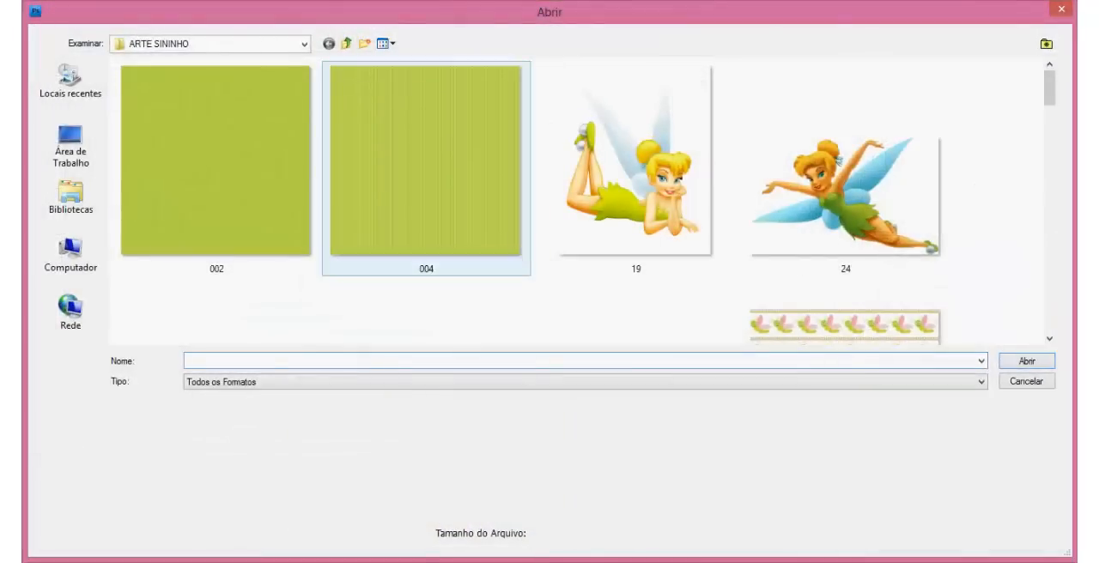
pyautogui.click(426, 163)
pyautogui.press('m')
pyautogui.doubleClick(425, 206)
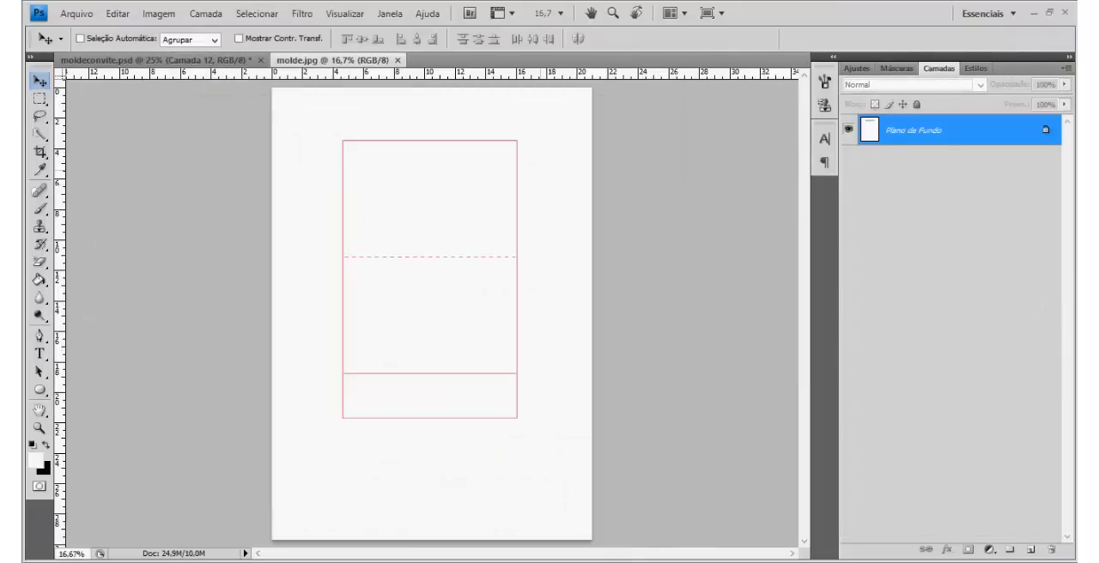
# Step: Duplicate the template's background layer and place the Camada 12 artwork from moldeconvite.psd over the template outline
pyautogui.hotkey('ctrl', 'j')
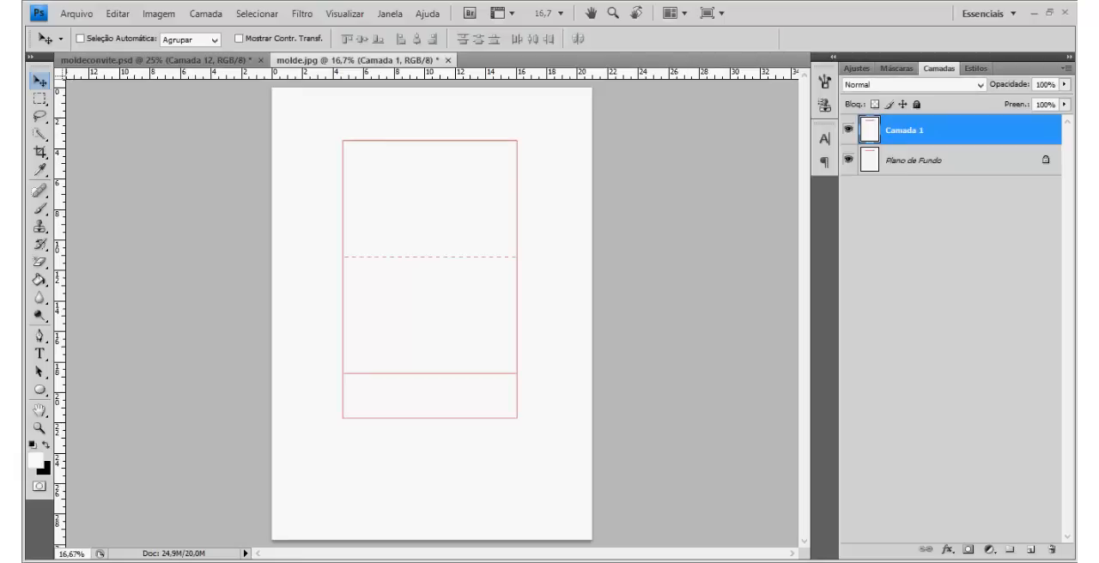
pyautogui.click(230, 60)
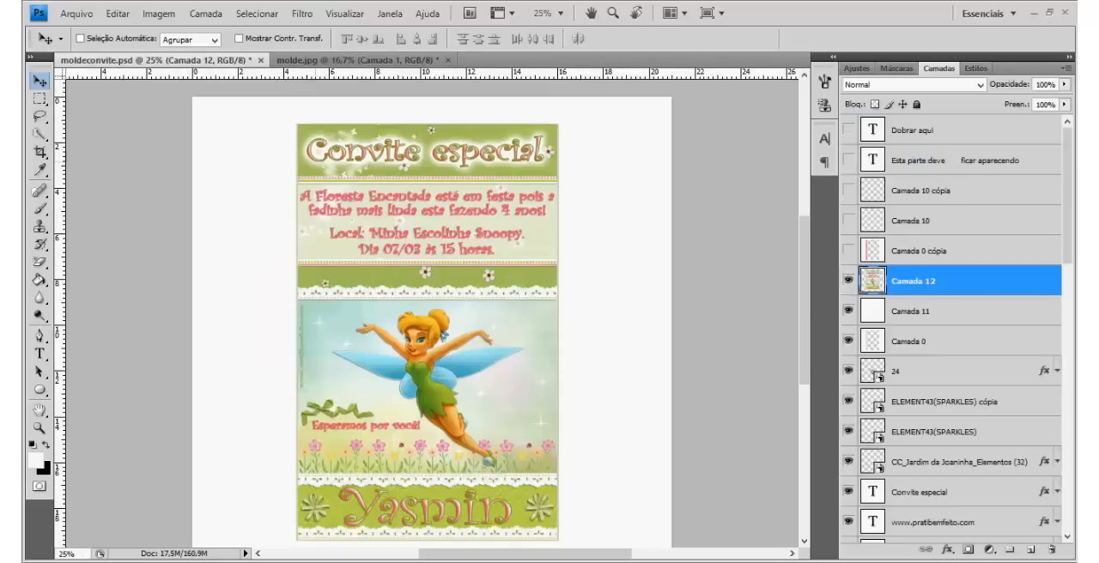
pyautogui.moveTo(421, 163)
pyautogui.mouseDown()
pyautogui.moveTo(434, 62)
pyautogui.moveTo(431, 184)
pyautogui.moveTo(424, 167)
pyautogui.mouseUp()
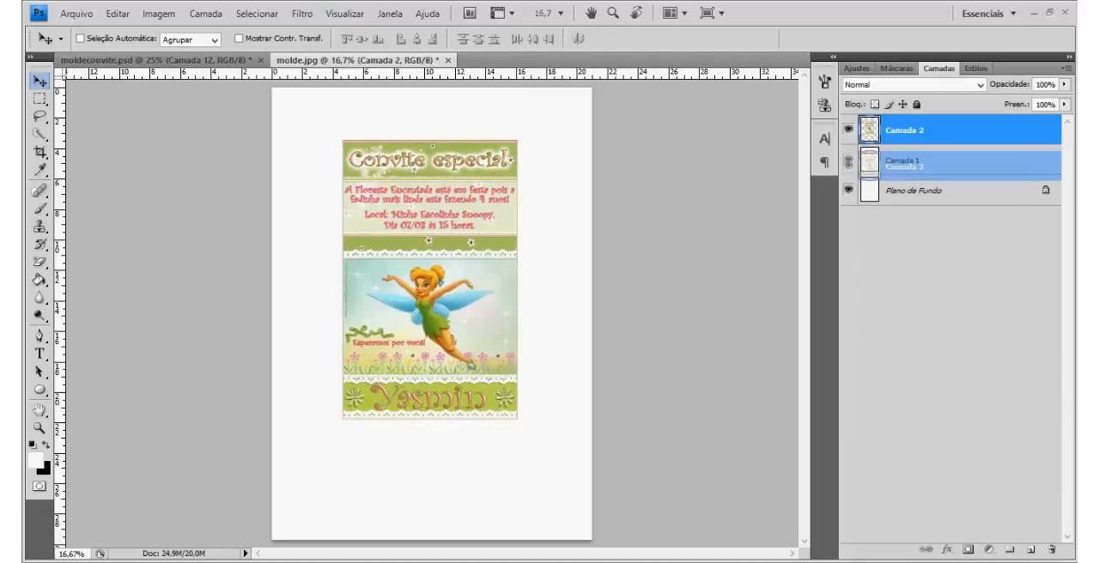
# Step: Move Camada 2 beneath Camada 1 and erase Camada 1's white interior with the Magic Eraser
pyautogui.moveTo(932, 133); pyautogui.dragTo(932, 171)
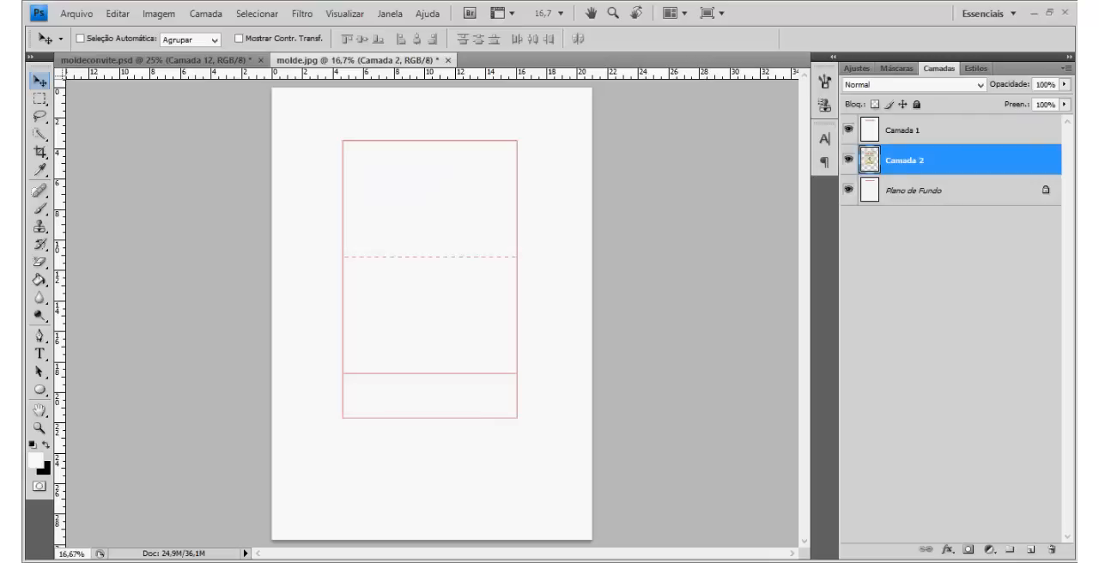
pyautogui.click(932, 131)
pyautogui.click(39, 263)
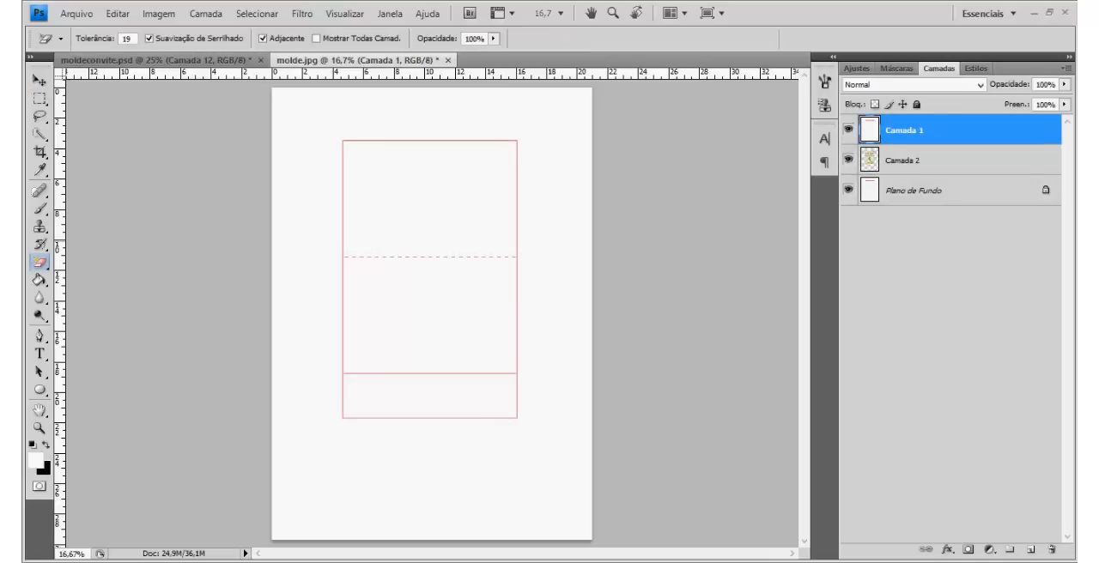
pyautogui.click(440, 201)
pyautogui.click(40, 80)
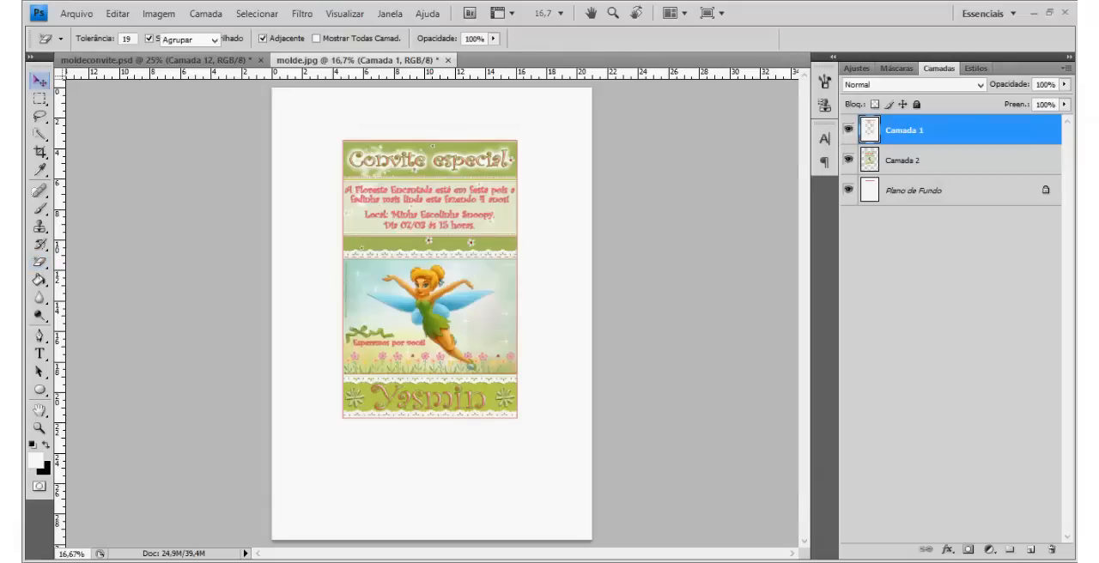
# Step: Nudge the Camada 2 artwork so that it lines up with the template outline
pyautogui.click(931, 161)
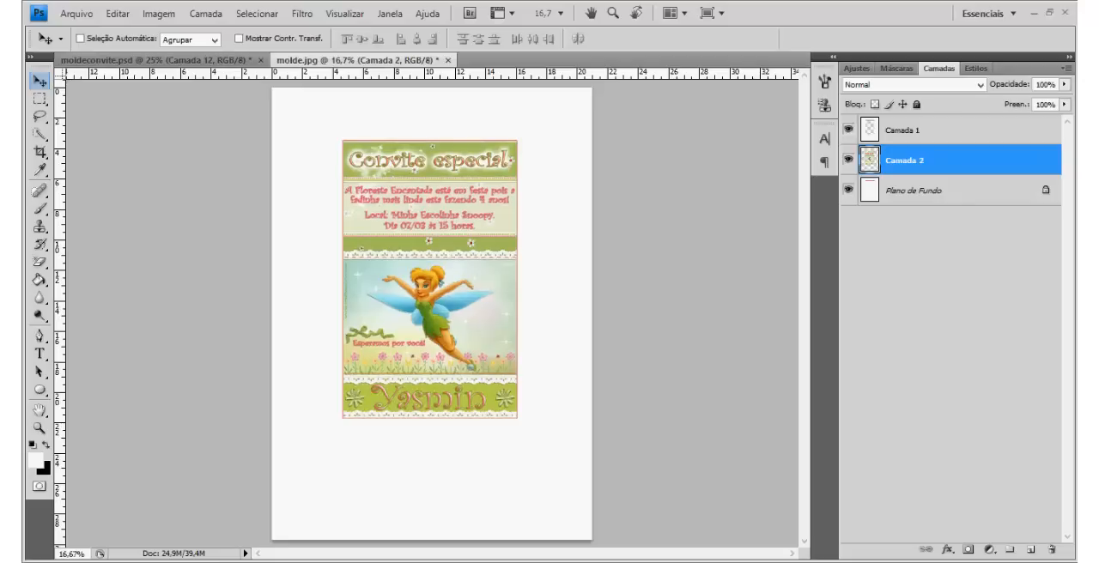
pyautogui.moveTo(443, 277); pyautogui.dragTo(441, 275)
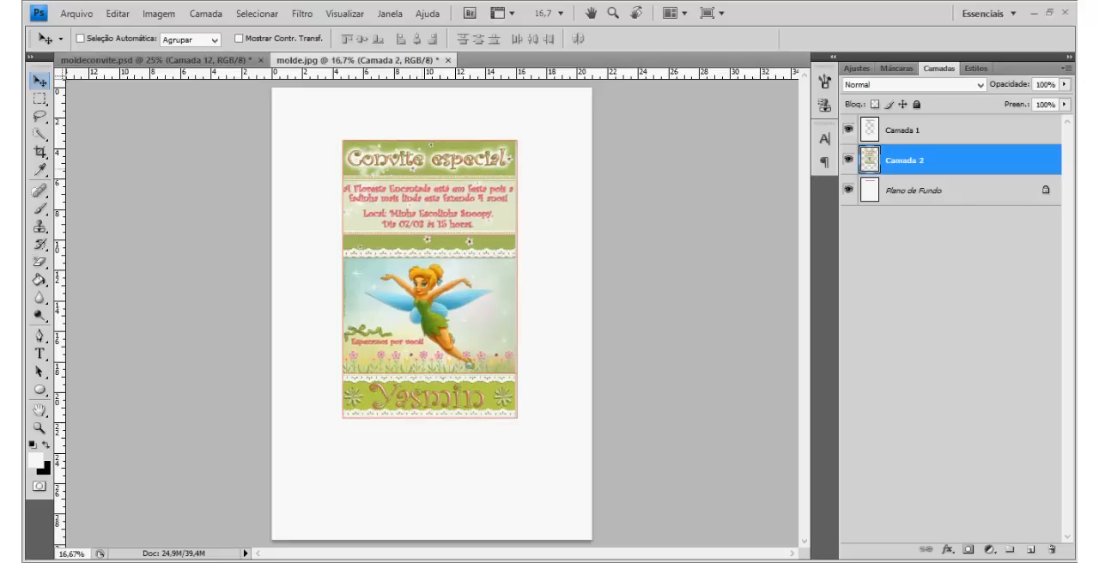
pyautogui.press('Right')
pyautogui.press('Right')
pyautogui.press('Down')
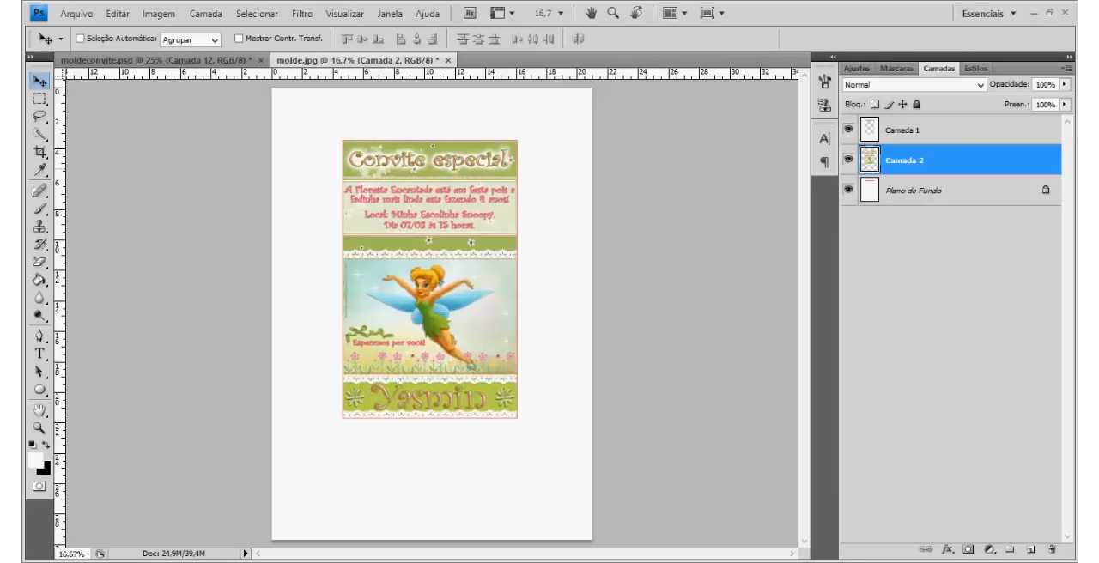
pyautogui.press('Down')
pyautogui.press('Down')
# Step: Hide Camada 12 and Camada 11 in moldeconvite.psd, review the original artwork, and return to molde.jpg
pyautogui.hotkey('ctrl', 'Tab')
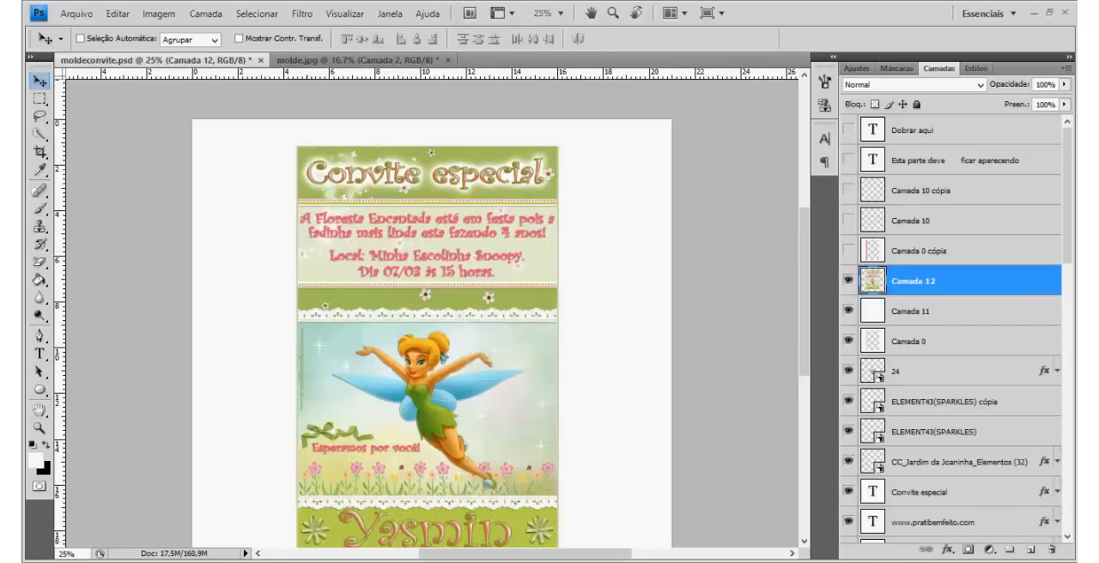
pyautogui.click(849, 280)
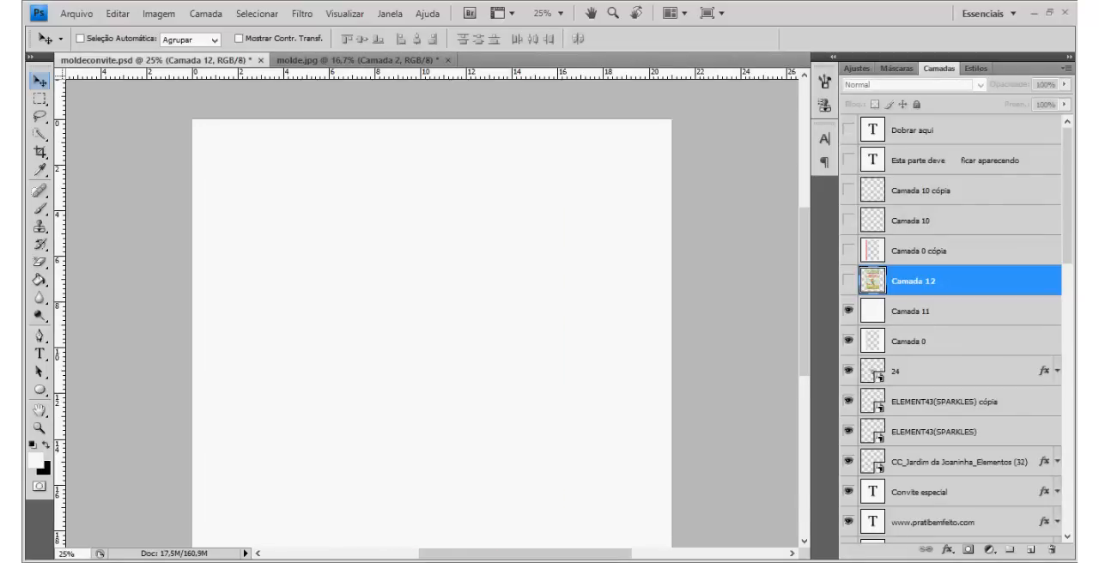
pyautogui.scroll(-3, 432, 313)
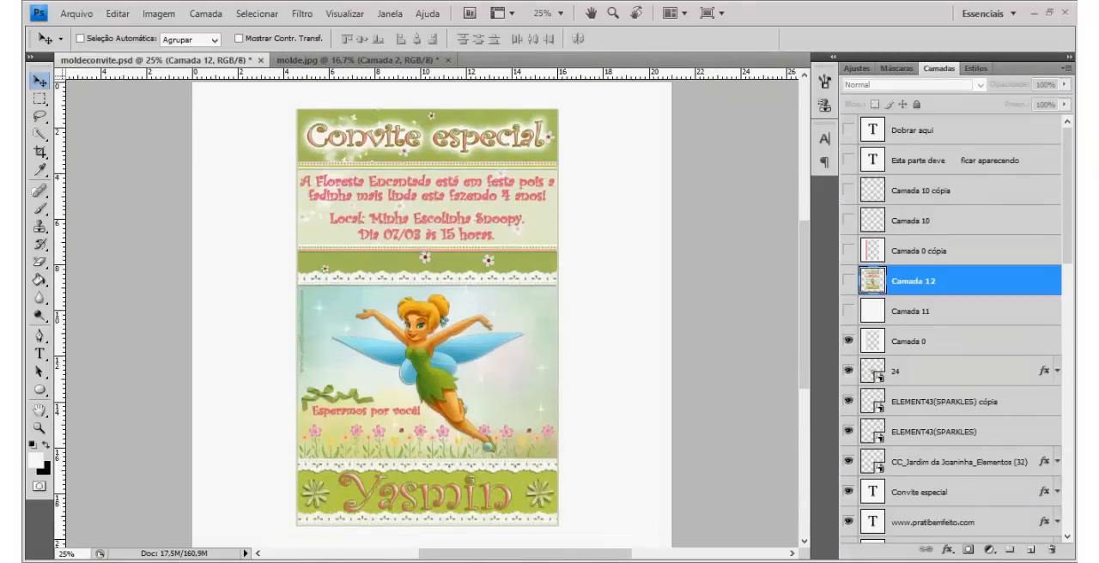
pyautogui.scroll(-1, 950, 331)
pyautogui.scroll(-2, 950, 331)
pyautogui.scroll(3, 950, 331)
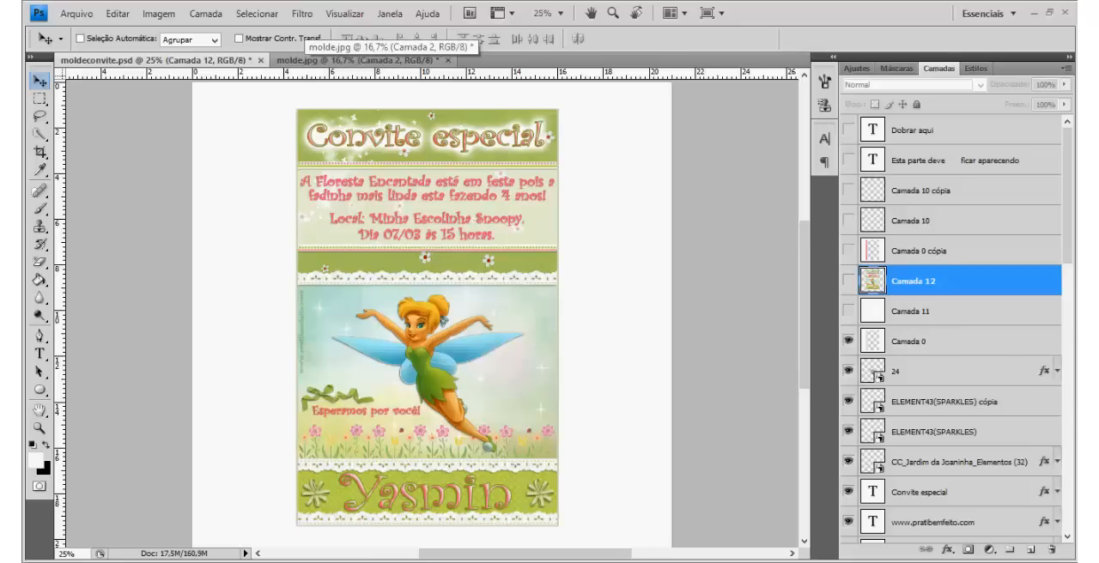
pyautogui.click(311, 60)
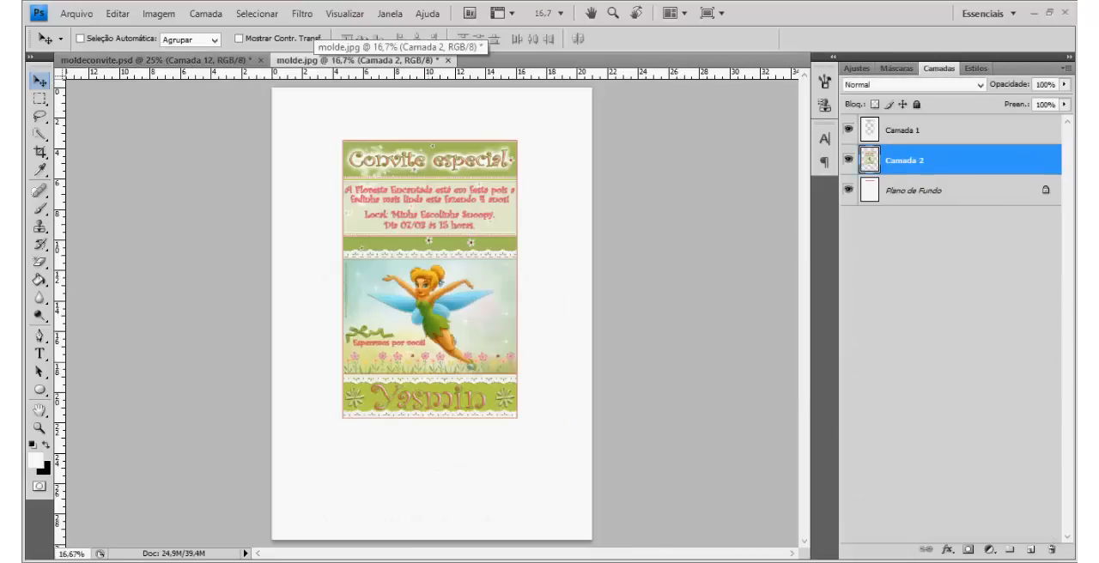
# Step: Add a new layer directly above Plano de Fundo and fill it with white
pyautogui.click(914, 191)
pyautogui.hotkey('ctrl', '+')
pyautogui.hotkey('ctrl', '+')
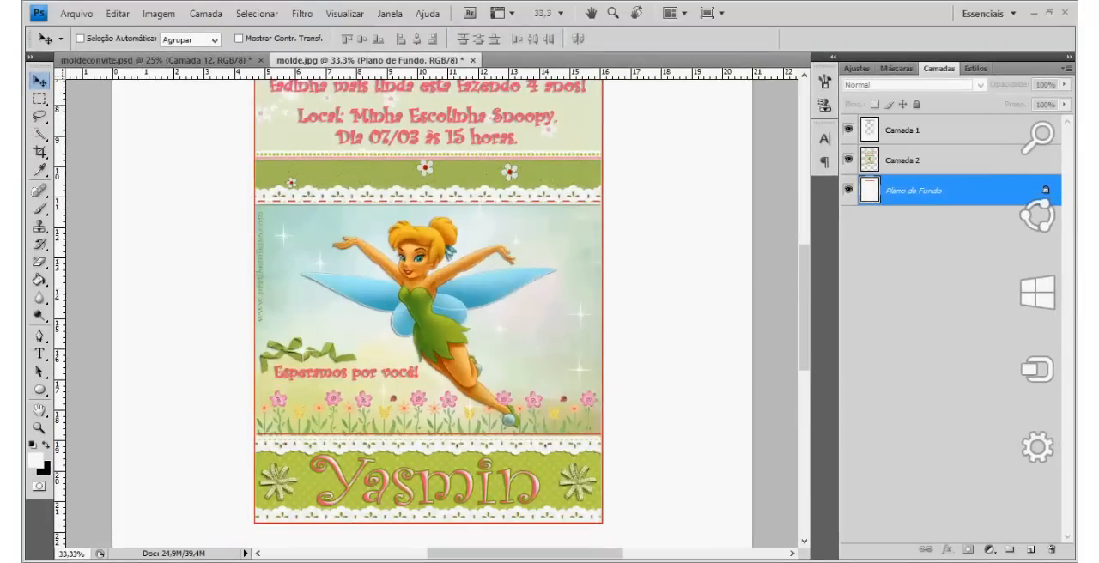
pyautogui.click(1031, 550)
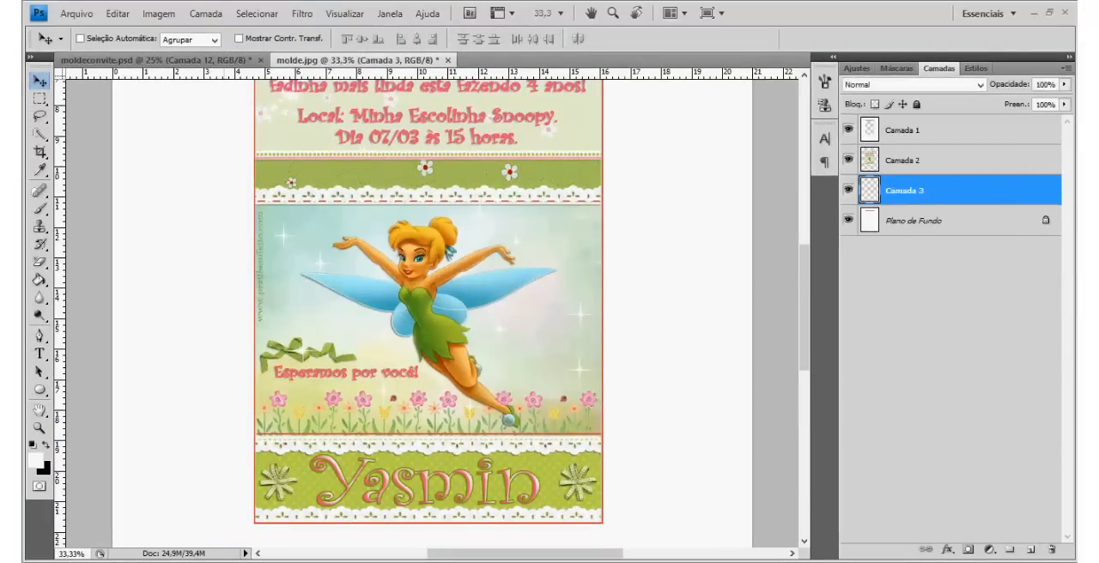
pyautogui.click(39, 280)
pyautogui.click(185, 232)
pyautogui.click(40, 81)
# Step: Hide the Camada 1 outline layer and check the whole invitation artwork without the template lines
pyautogui.click(931, 131)
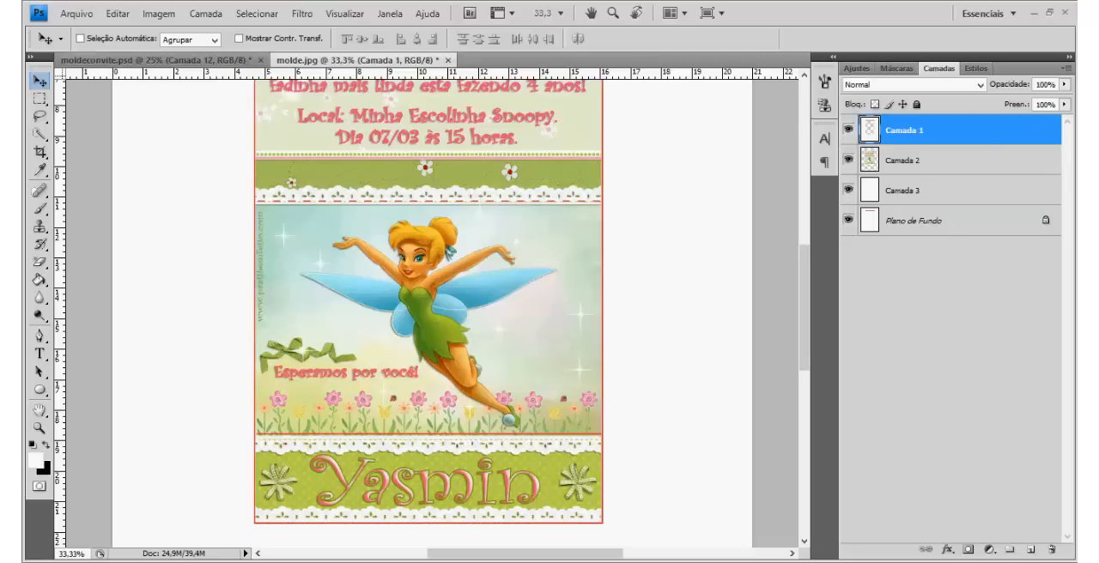
pyautogui.scroll(3, 429, 314)
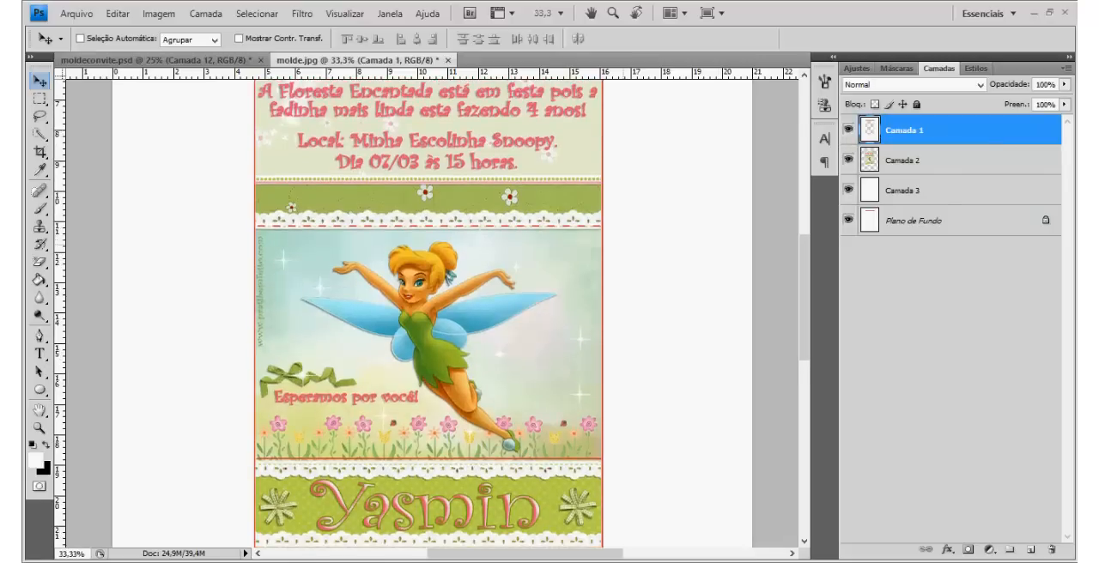
pyautogui.scroll(3, 429, 314)
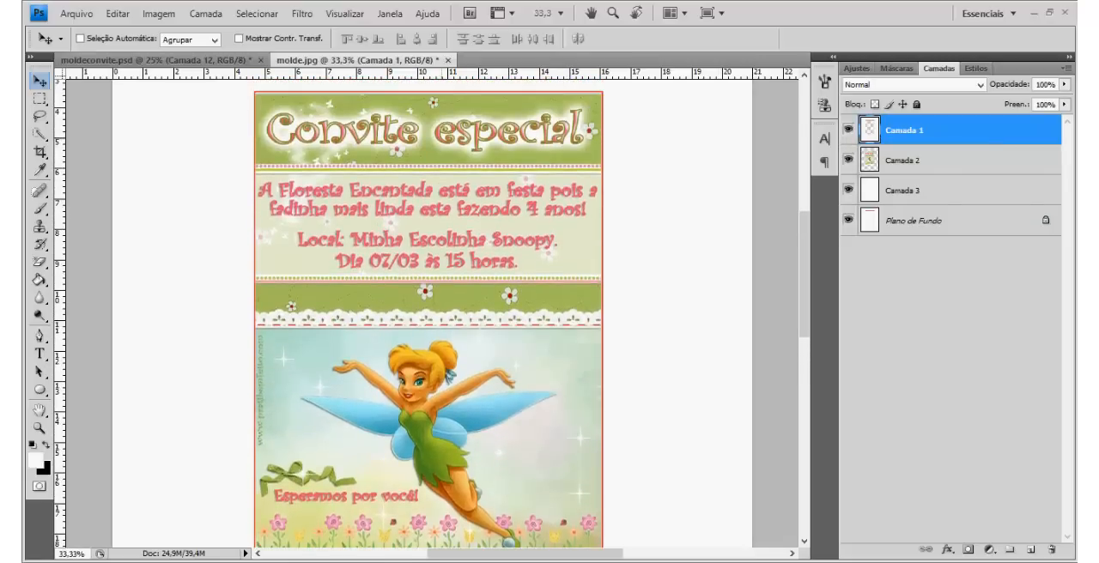
pyautogui.click(849, 129)
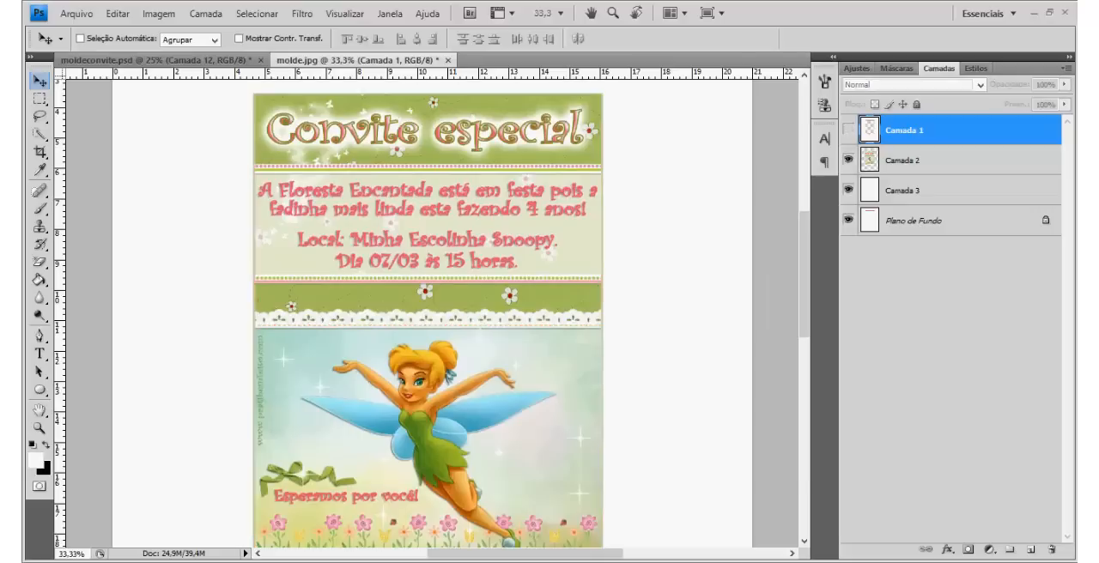
pyautogui.scroll(-8, 429, 314)
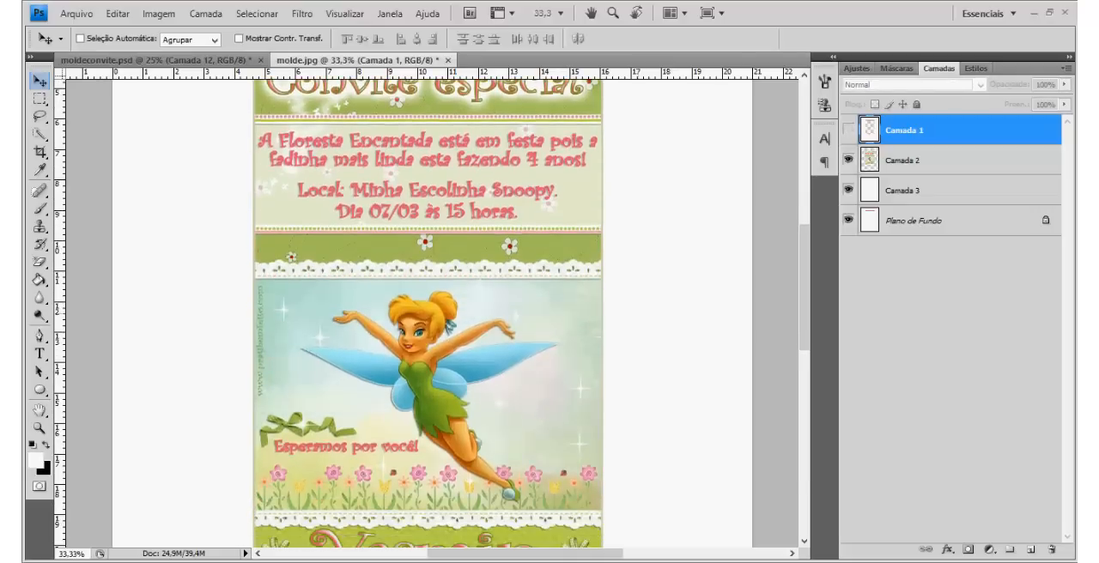
pyautogui.scroll(4, 429, 314)
pyautogui.scroll(6, 429, 314)
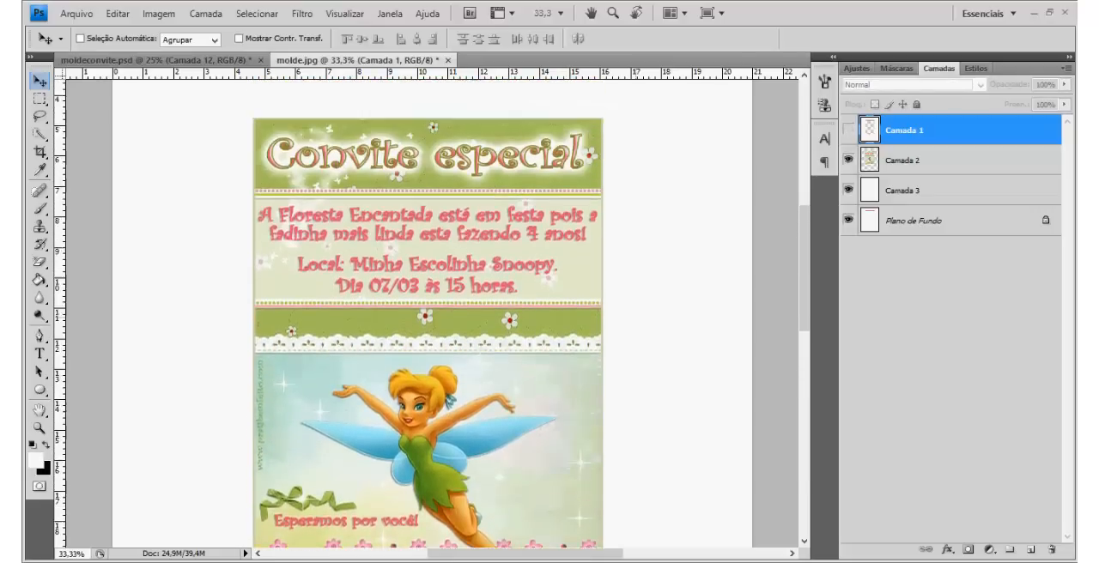
pyautogui.hotkey('ctrl', '-')
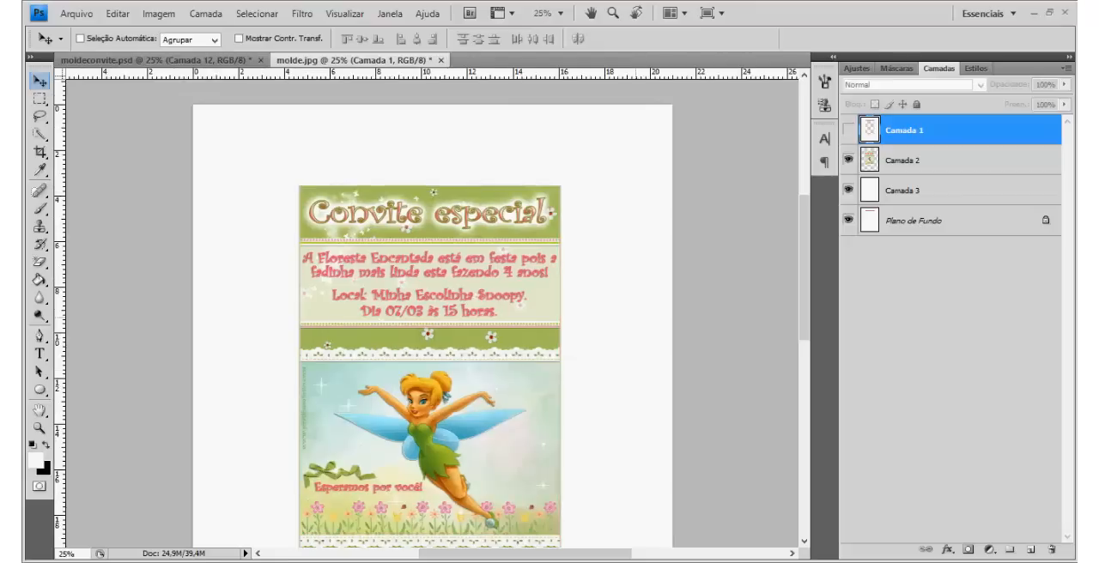
pyautogui.scroll(-3, 430, 326)
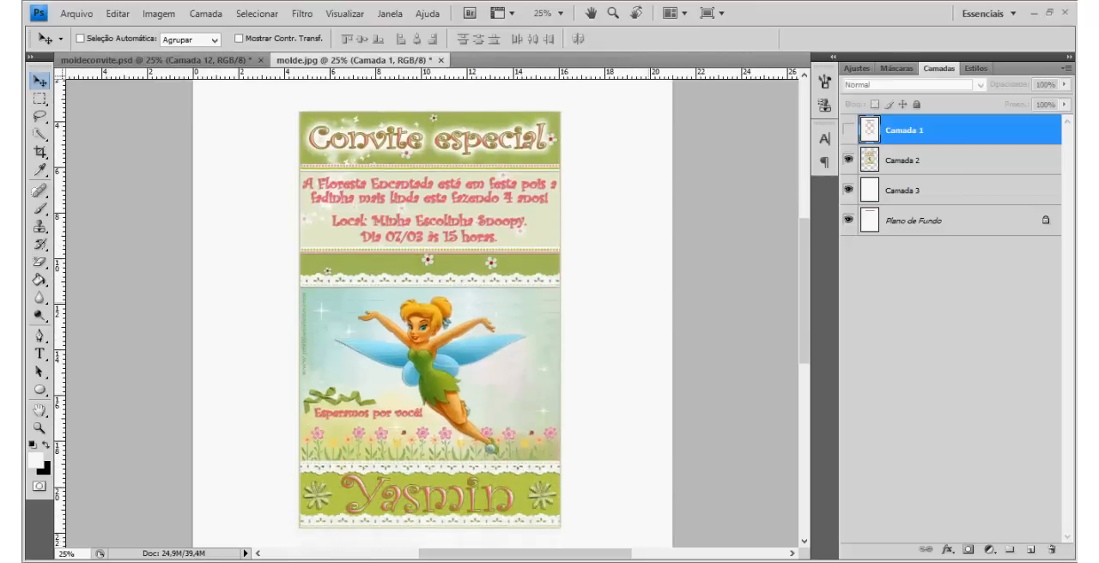
pyautogui.scroll(-1, 430, 326)
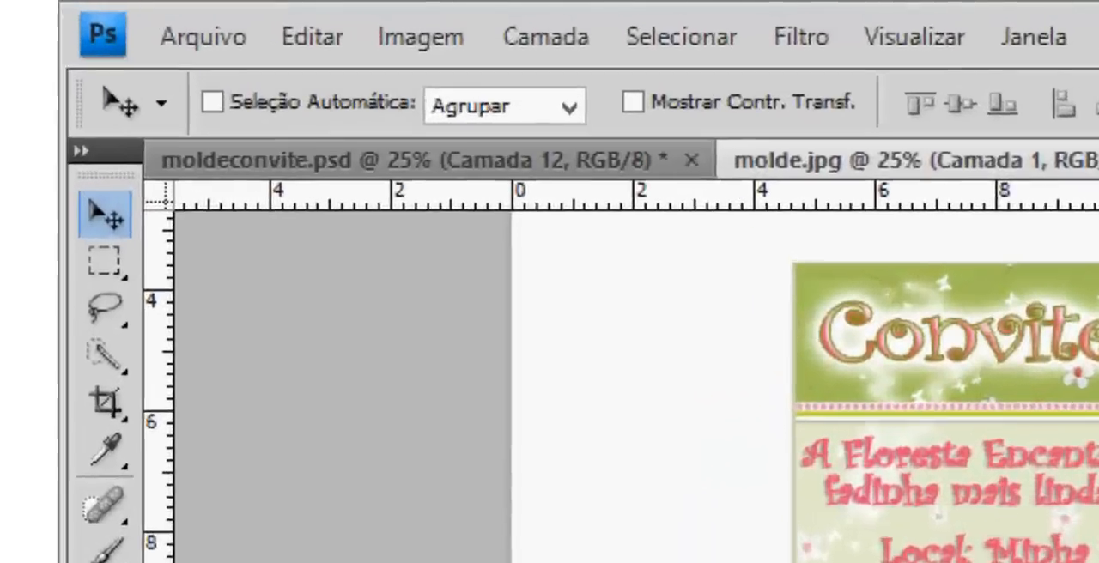
# Step: Save a JPEG copy named molde arte pronta.jpg in the ARTE SININHO folder at quality 12
pyautogui.click(76, 14)
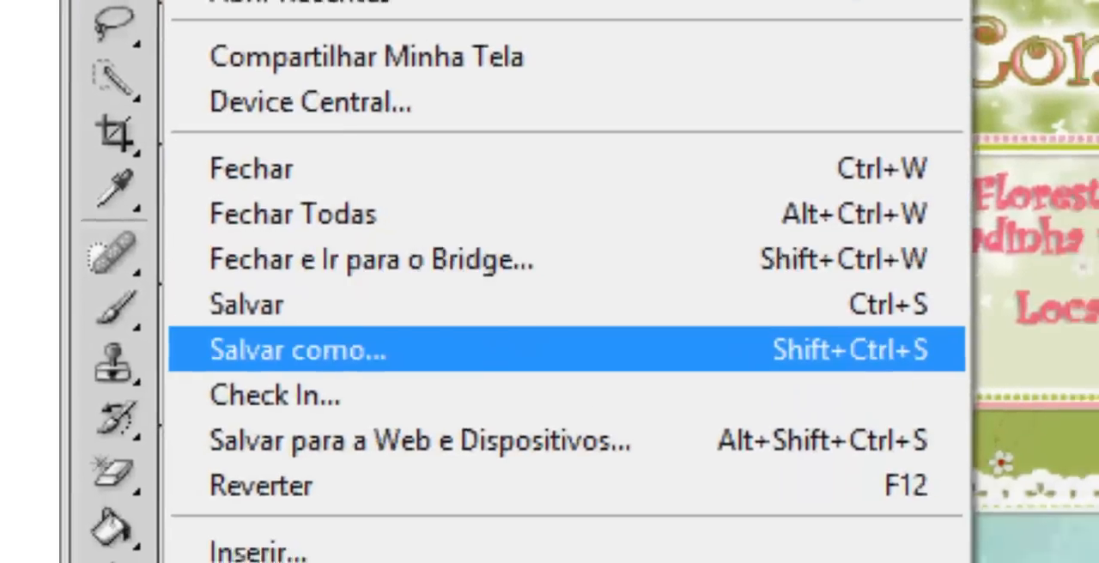
pyautogui.click(297, 349)
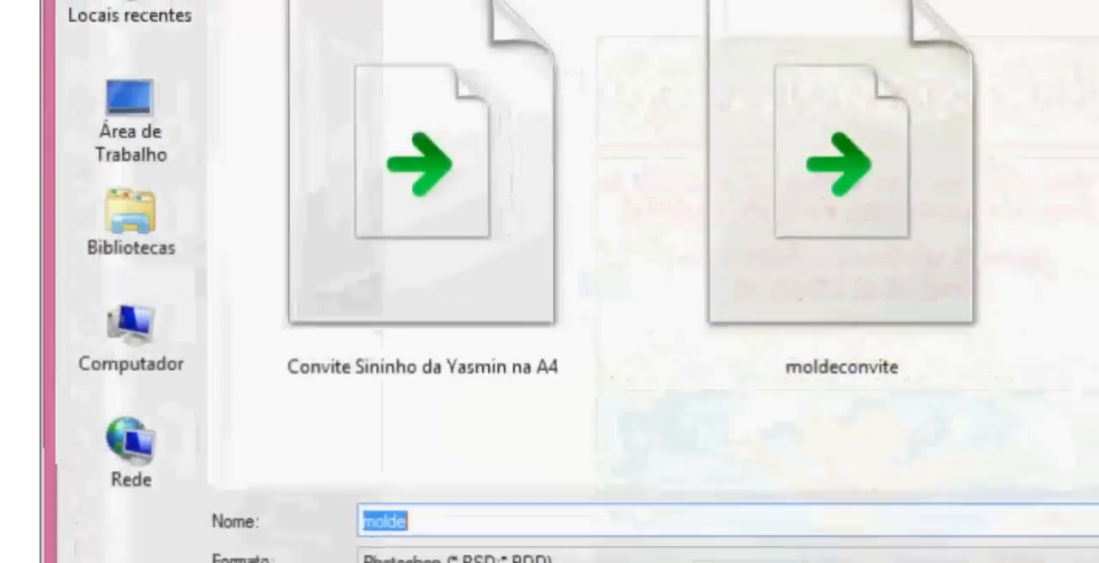
pyautogui.click(537, 362)
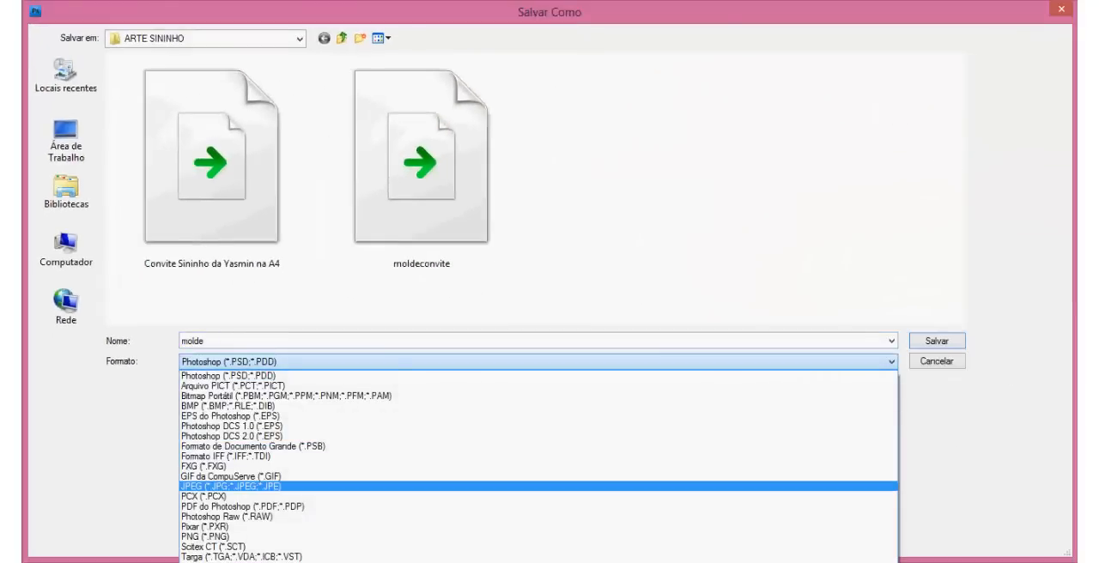
pyautogui.click(251, 486)
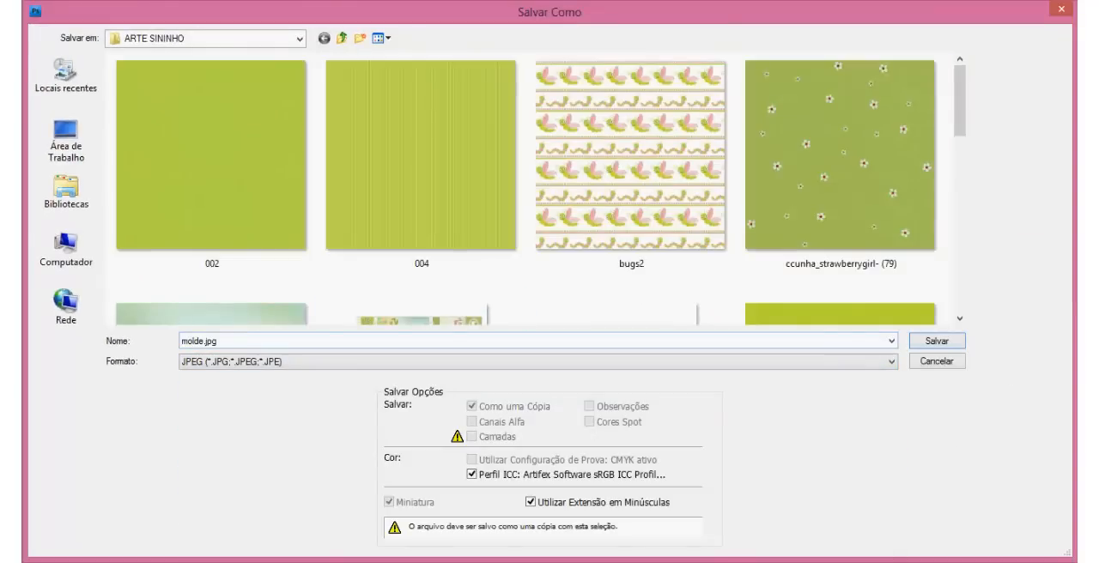
pyautogui.click(204, 340)
pyautogui.click(205, 341)
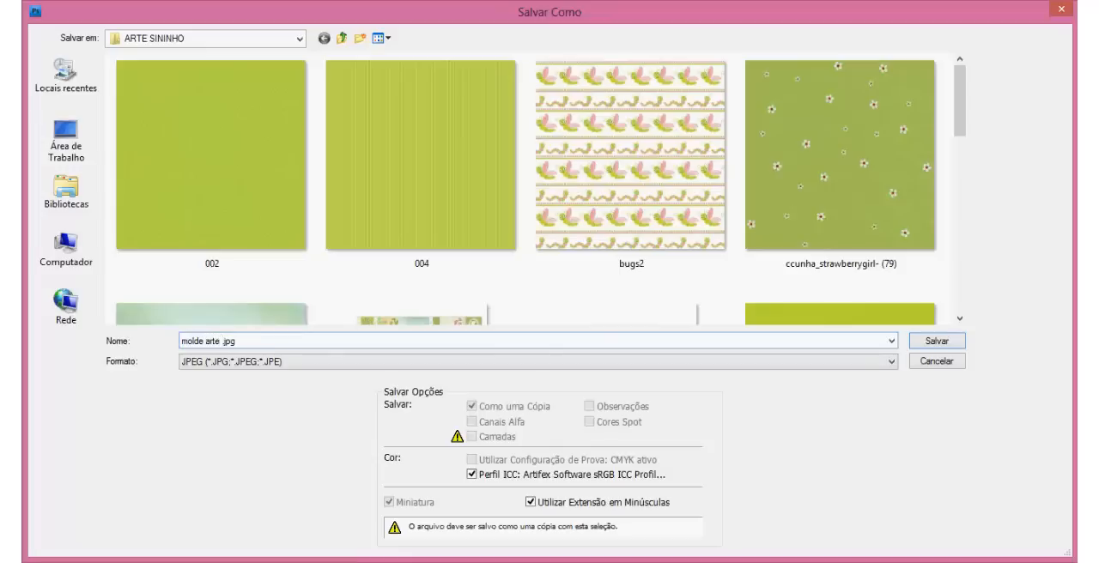
pyautogui.press('Tab')
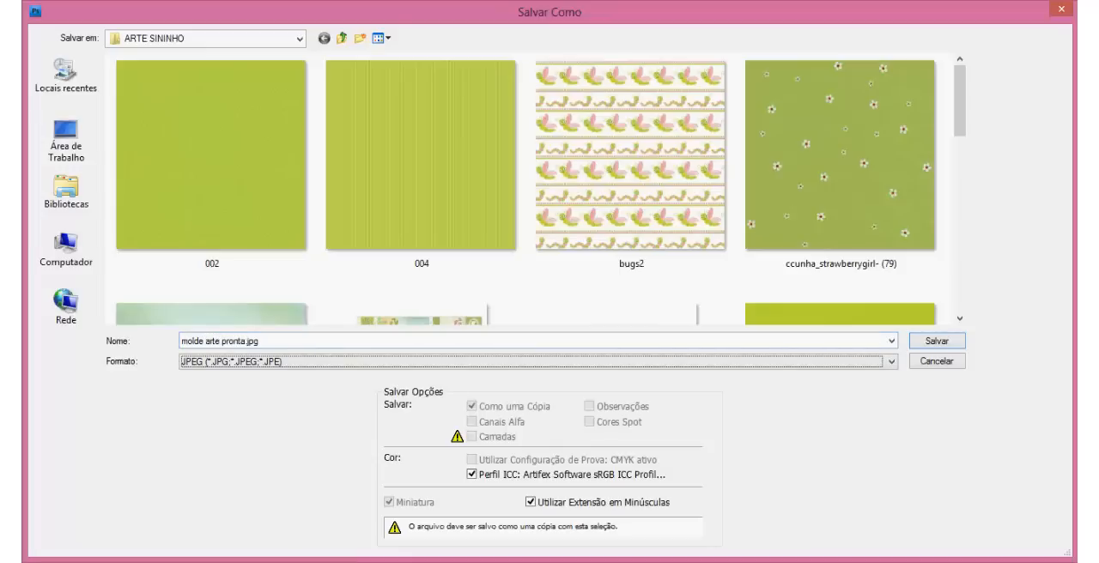
pyautogui.press('Return')
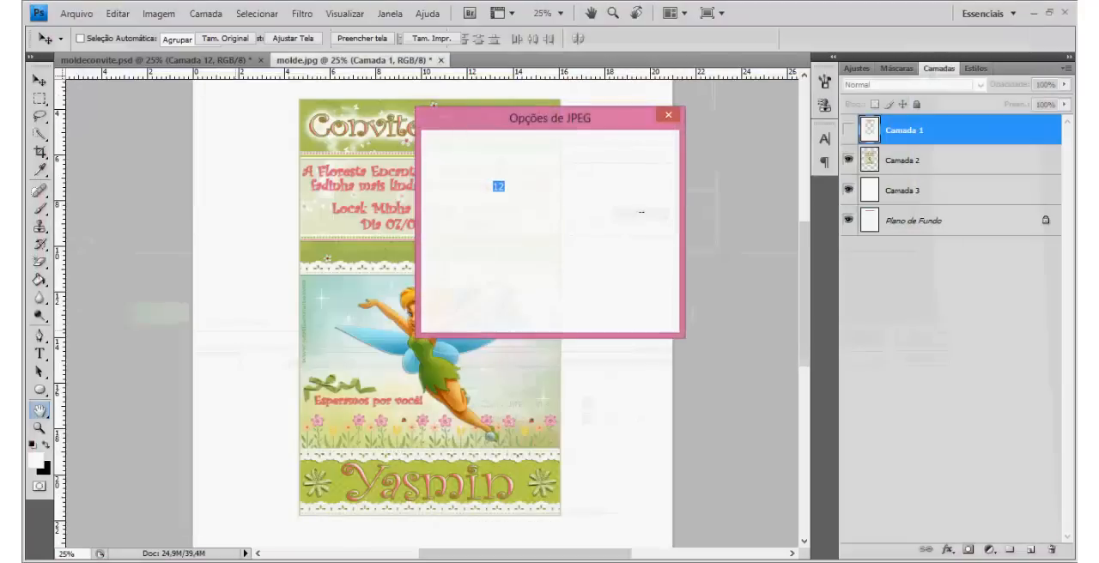
pyautogui.press('Return')
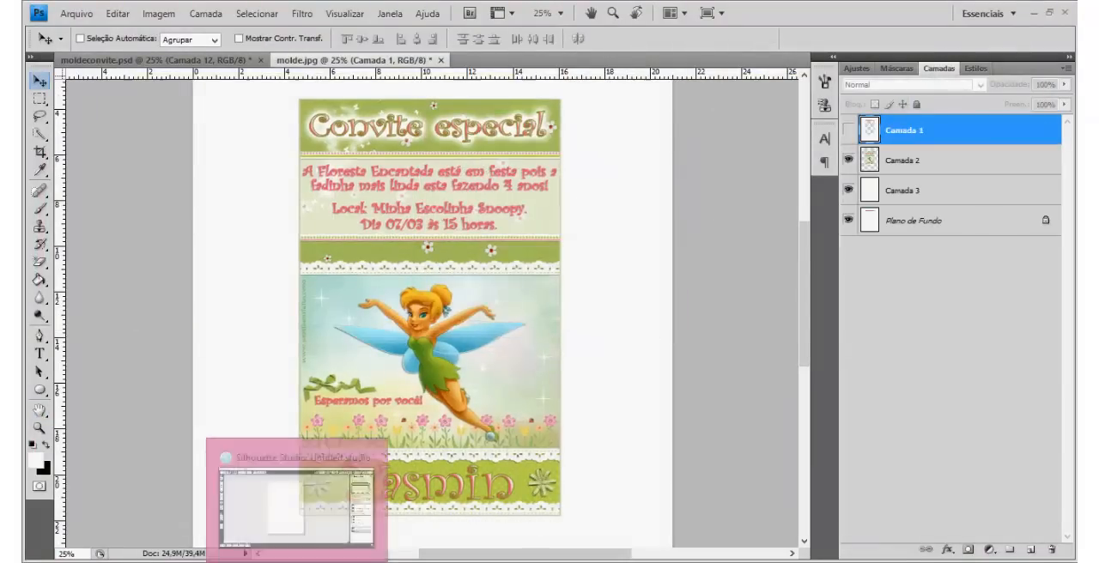
# Step: Switch to Silhouette Studio, start opening a file, and browse to the ARTE SININHO folder
pyautogui.click(297, 562)
pyautogui.click(43, 25)
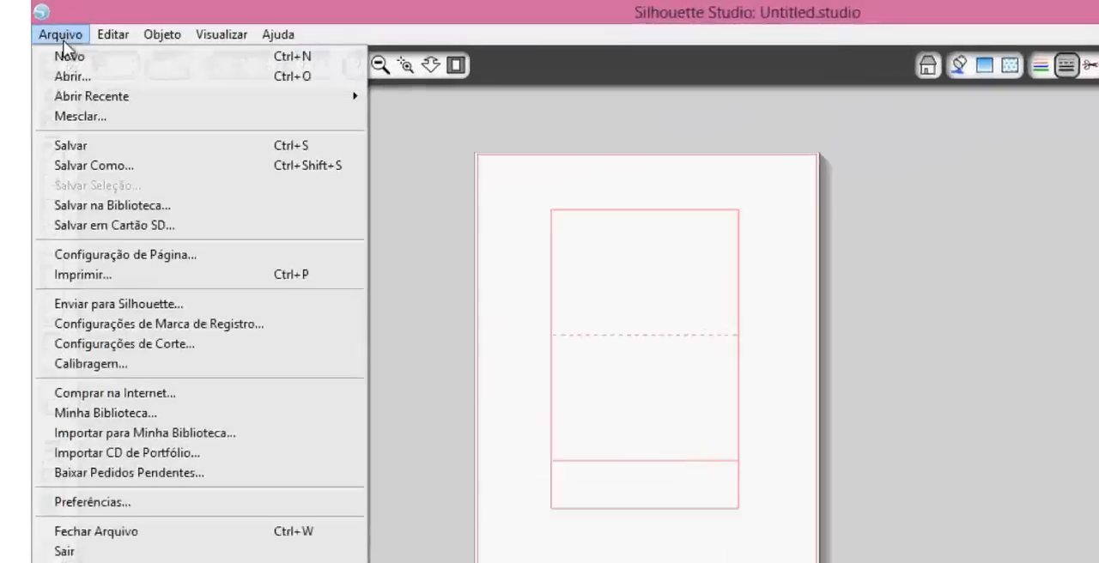
pyautogui.click(53, 49)
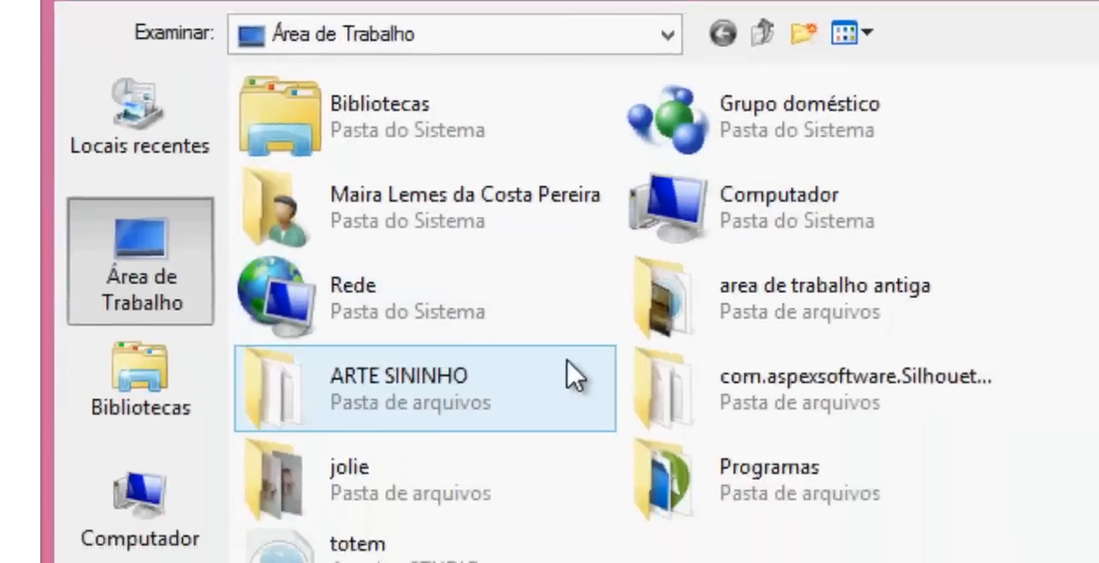
pyautogui.doubleClick(571, 378)
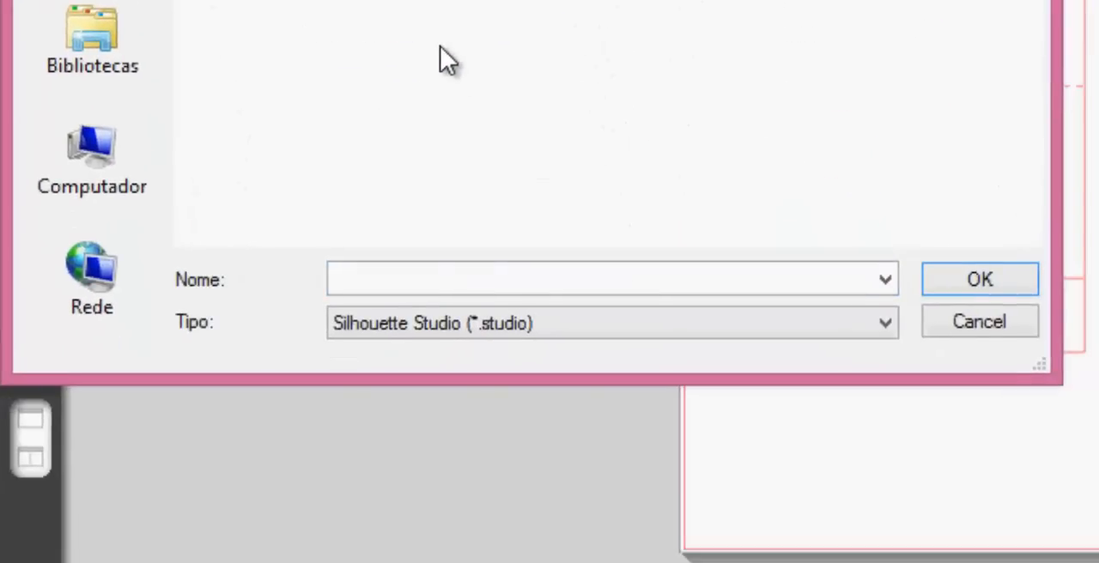
# Step: Set the file type filter to All Files and open molde arte pronta from the ARTE SININHO folder
pyautogui.click(442, 323)
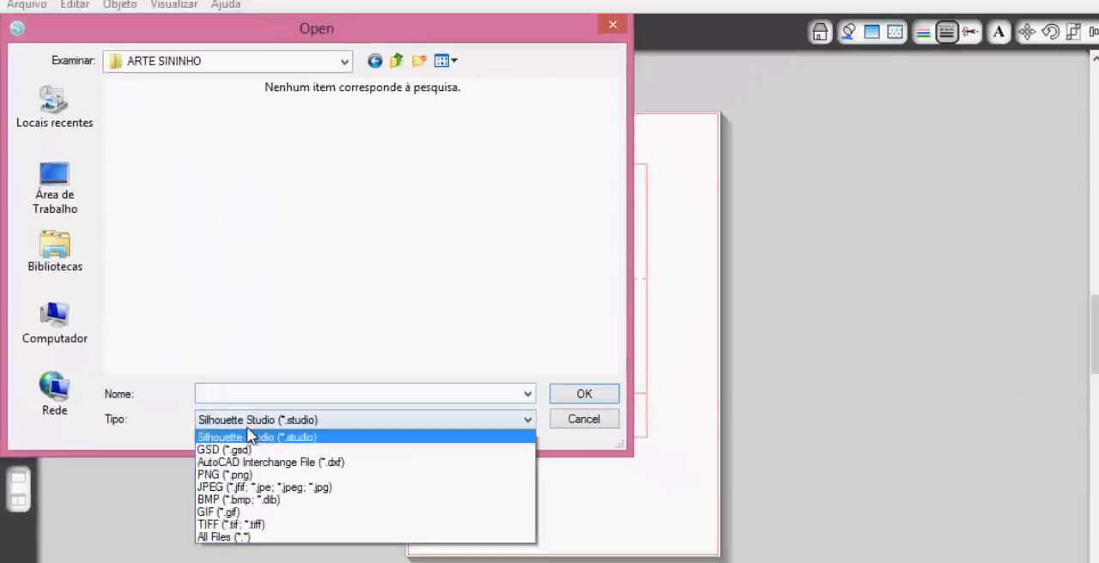
pyautogui.click(237, 537)
pyautogui.click(277, 258)
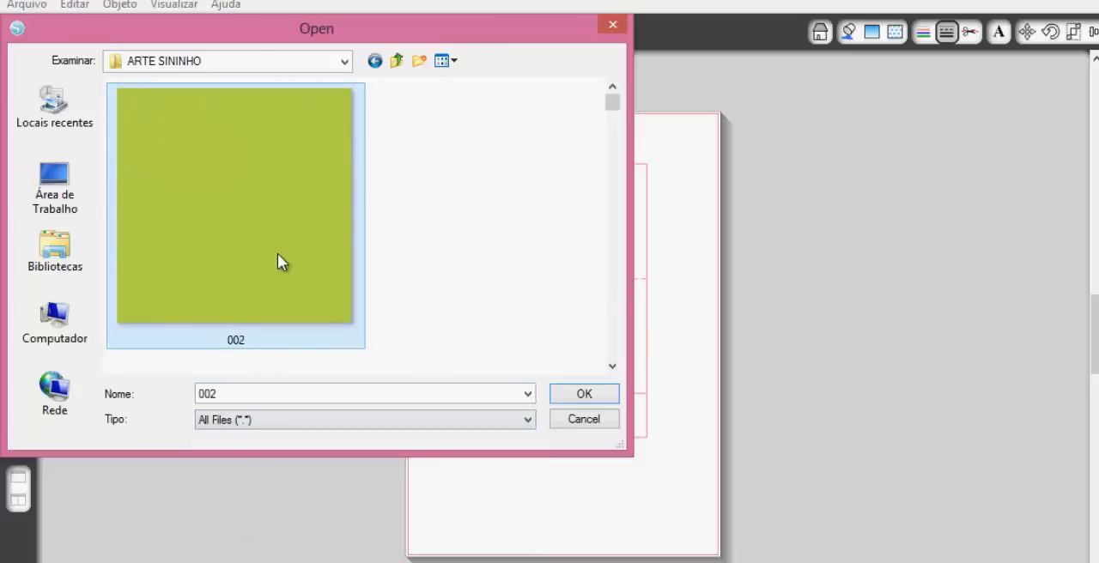
pyautogui.scroll(-3, 277, 254)
pyautogui.click(283, 262)
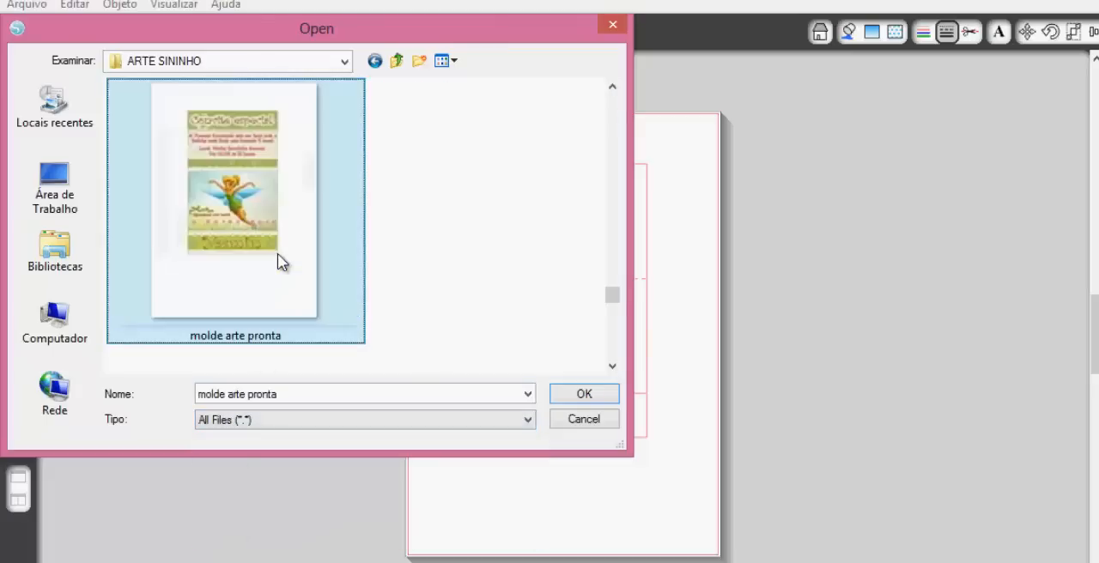
pyautogui.doubleClick(246, 148)
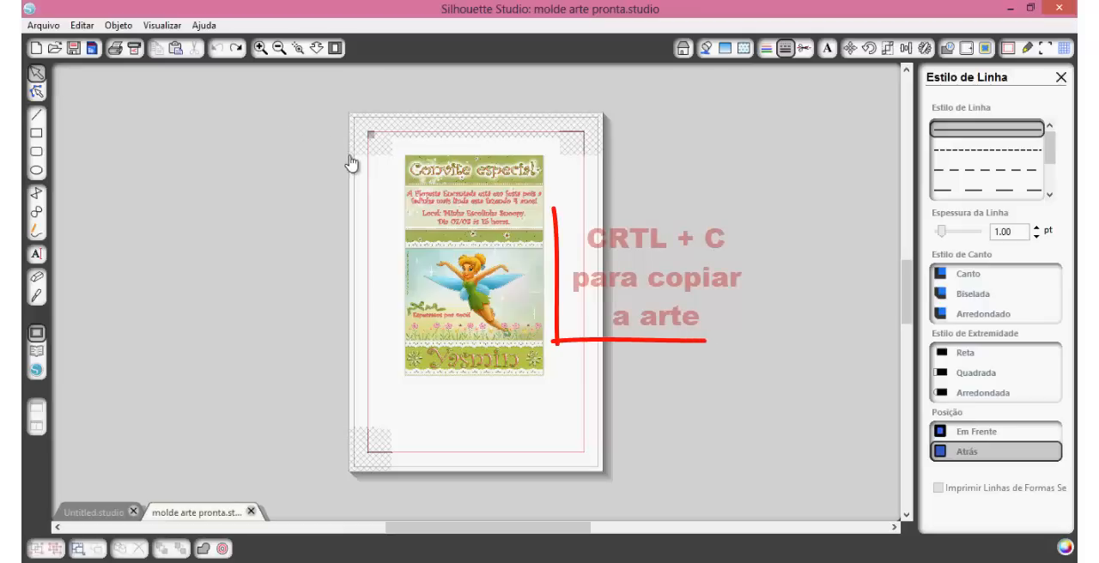
# Step: Copy the whole artwork from molde arte pronta into the Untitled.studio document and send it behind the cutting template lines
pyautogui.click(418, 203)
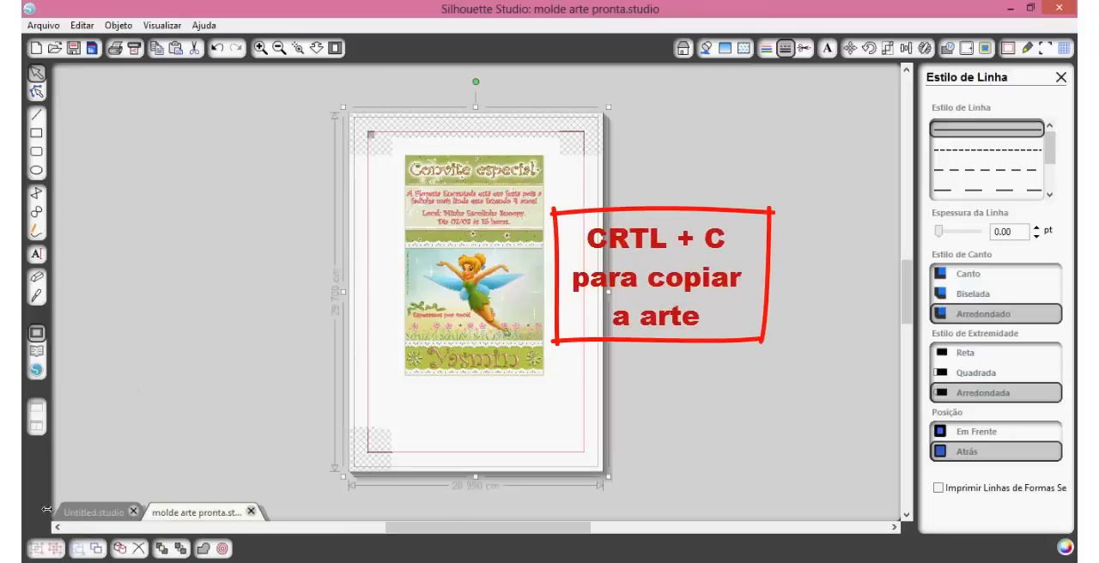
pyautogui.click(92, 514)
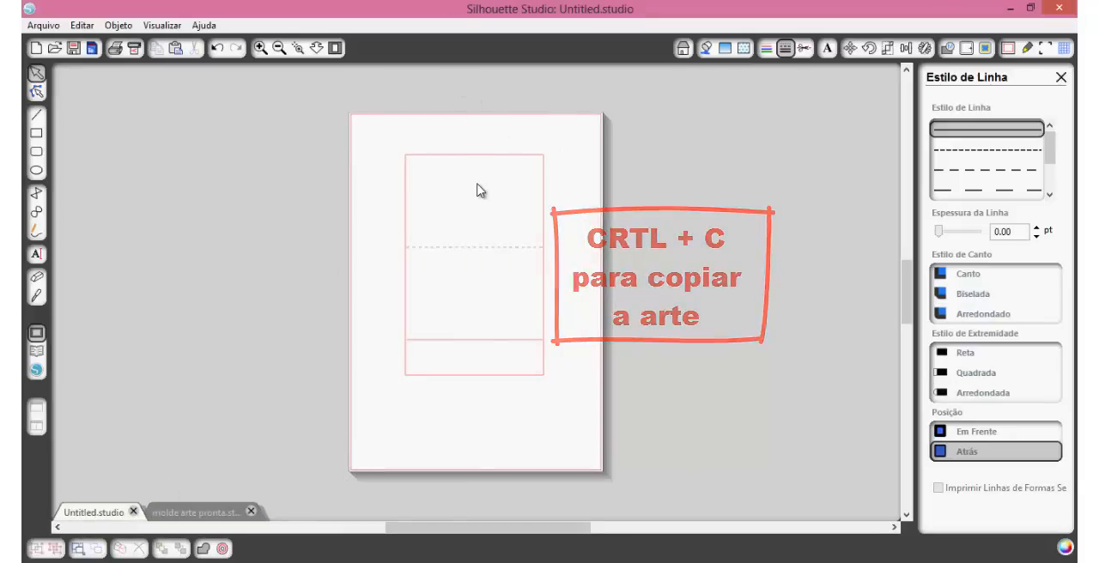
pyautogui.hotkey('ctrl', 'v')
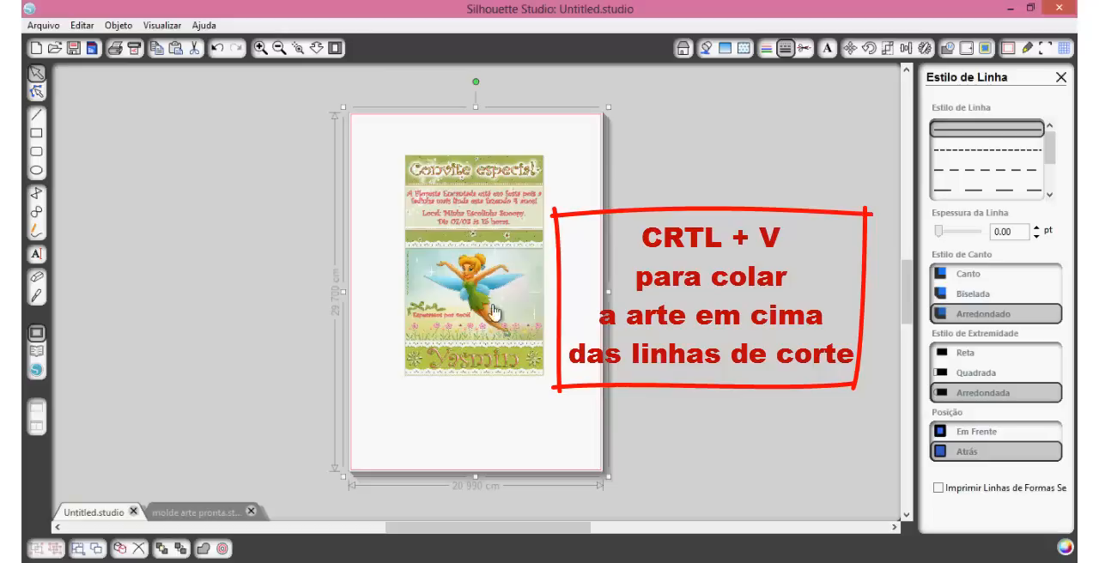
pyautogui.rightClick(471, 220)
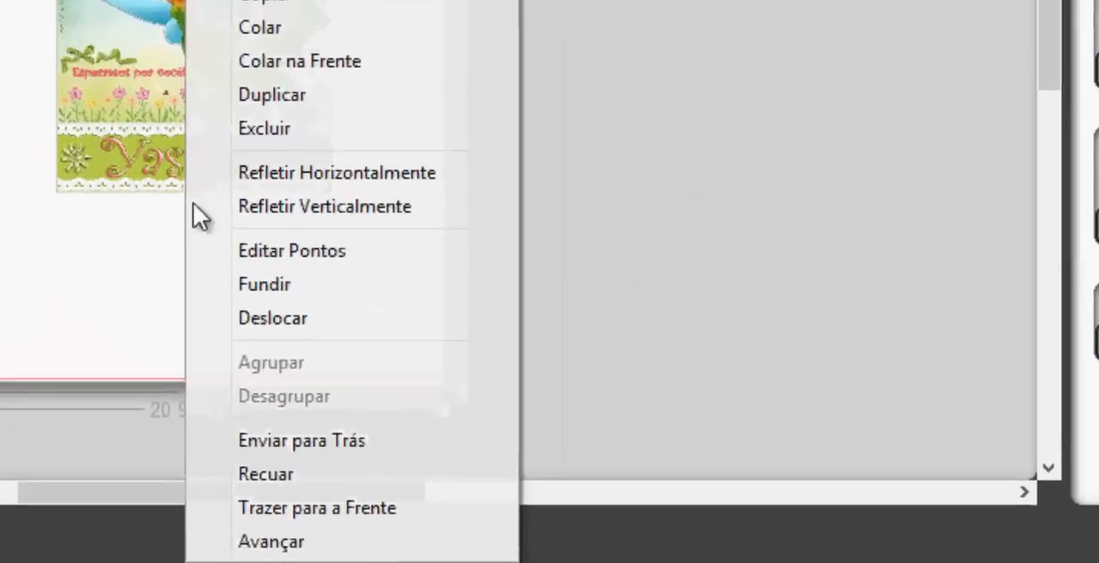
pyautogui.click(320, 431)
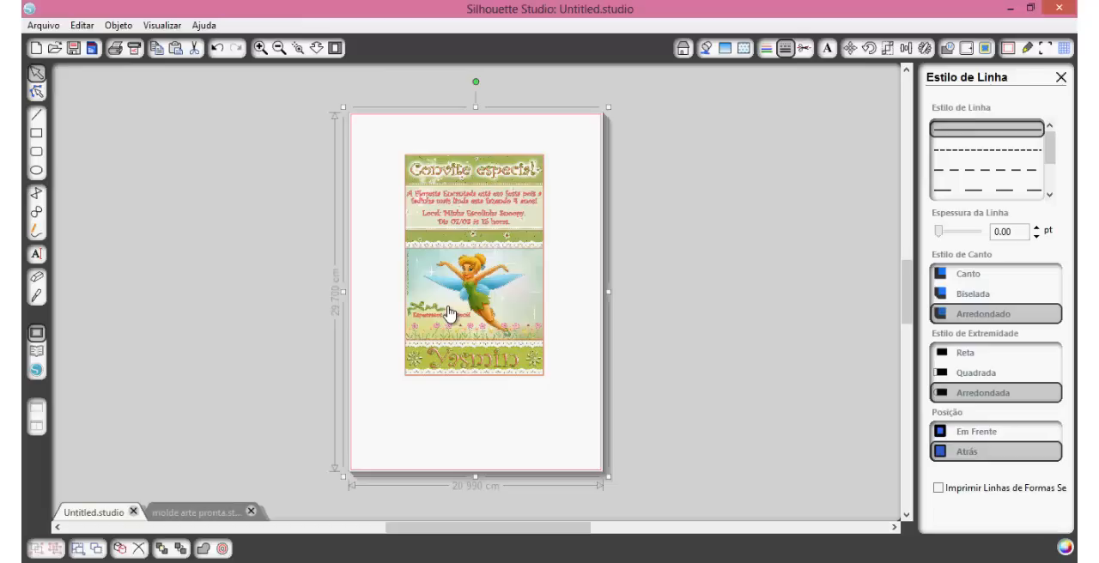
# Step: Select the cutting template over the artwork and turn on the page's registration marks
pyautogui.moveTo(297, 89); pyautogui.dragTo(674, 465)
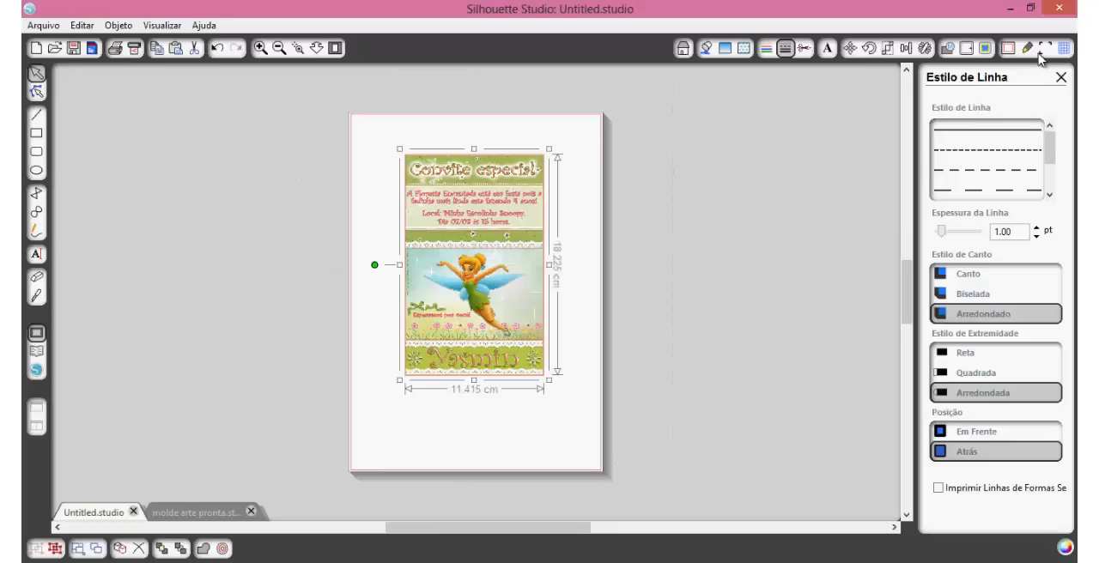
pyautogui.click(1043, 49)
pyautogui.click(944, 107)
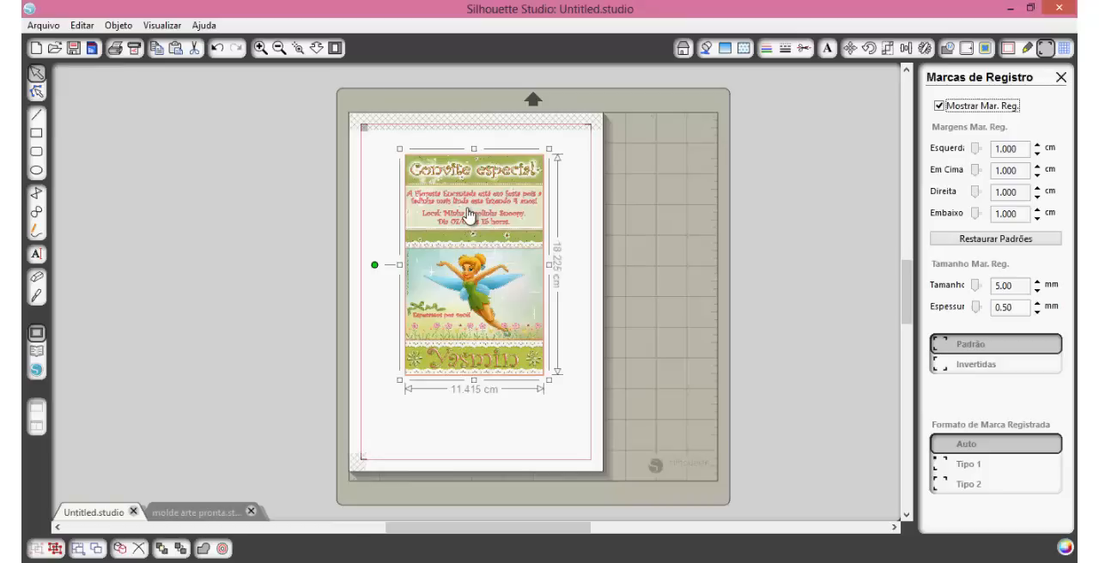
# Step: Examine how the cutting lines match the artwork edges and how the design sits within the registration marks
pyautogui.click(300, 52)
pyautogui.click(462, 221)
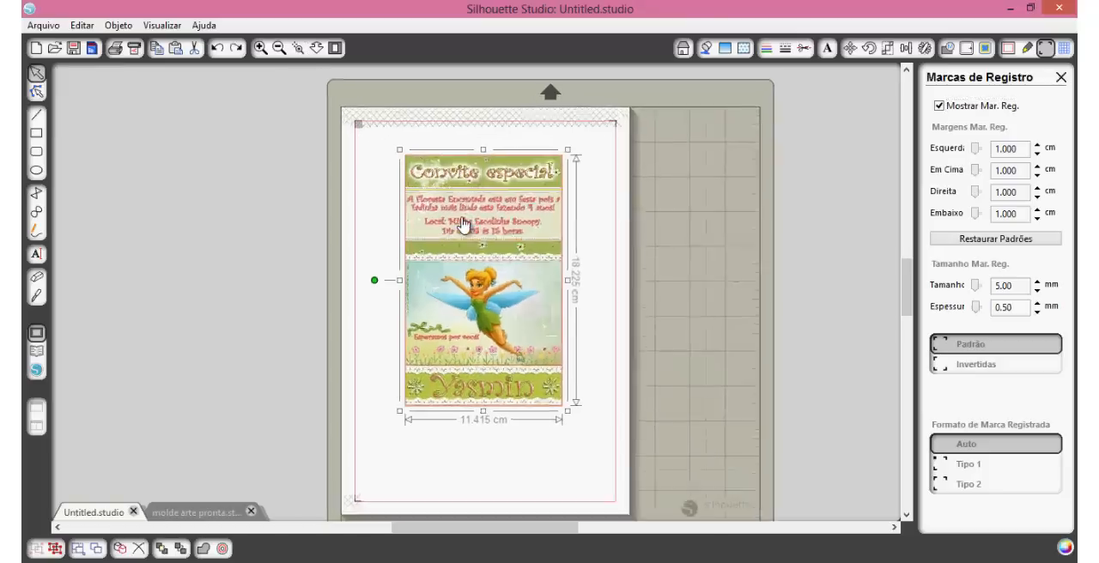
pyautogui.scroll(4, 464, 225)
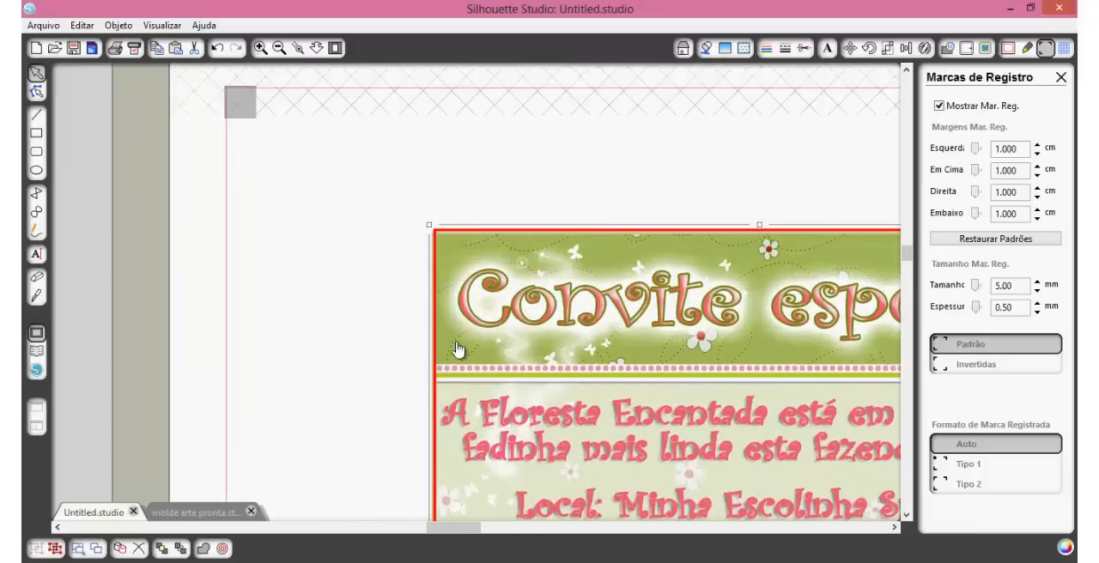
pyautogui.scroll(-5, 446, 353)
pyautogui.click(279, 49)
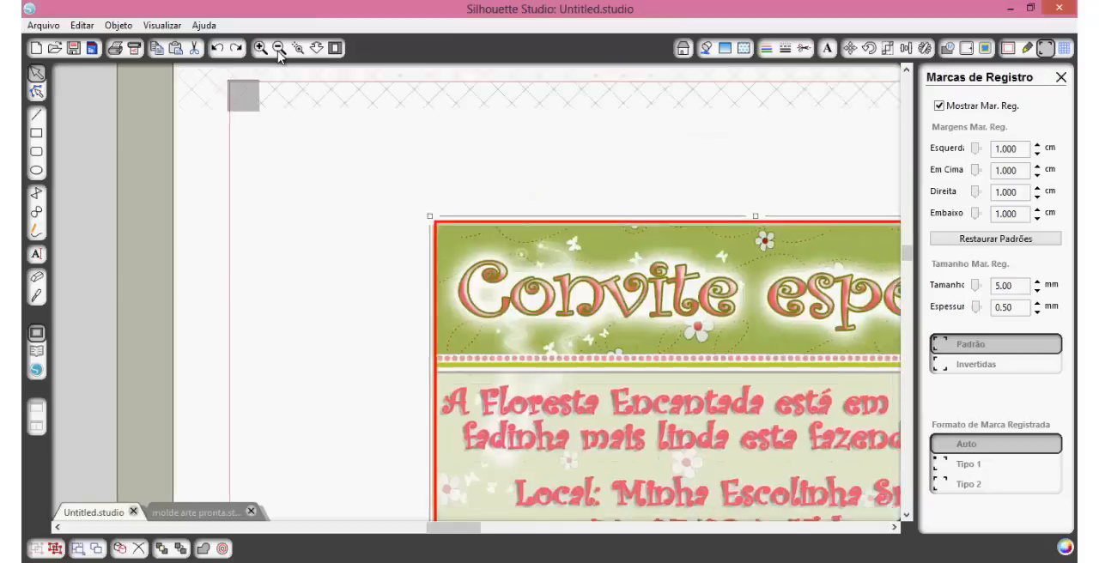
pyautogui.click(279, 49)
pyautogui.click(279, 49)
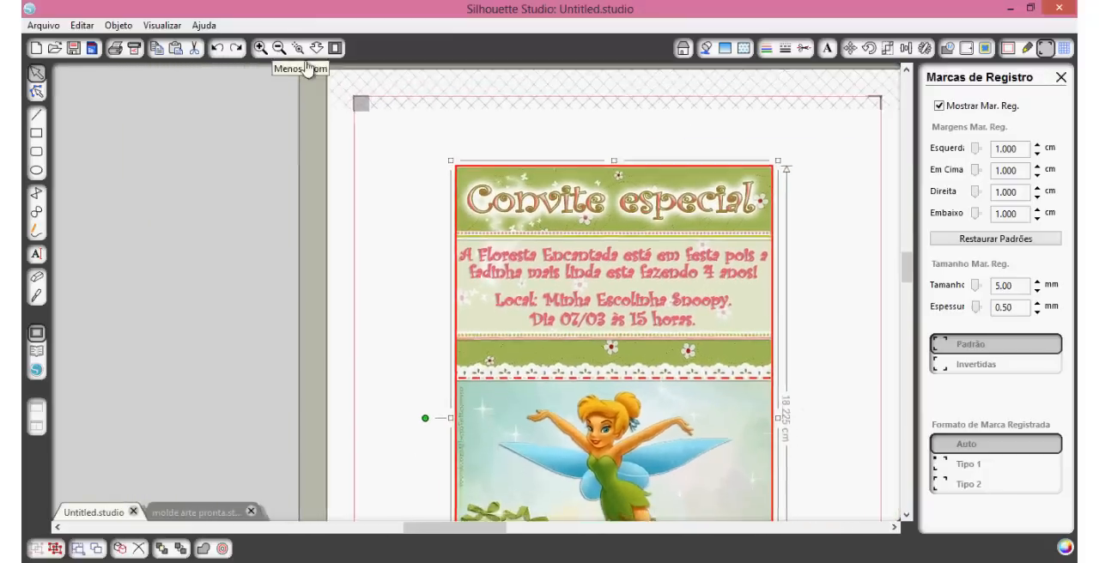
pyautogui.click(279, 49)
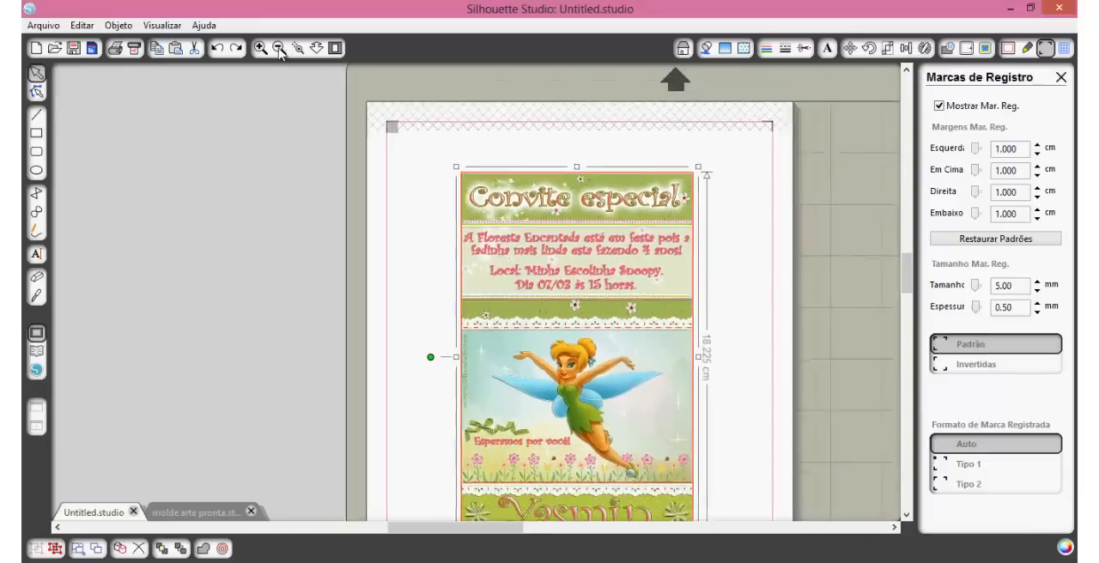
pyautogui.click(279, 49)
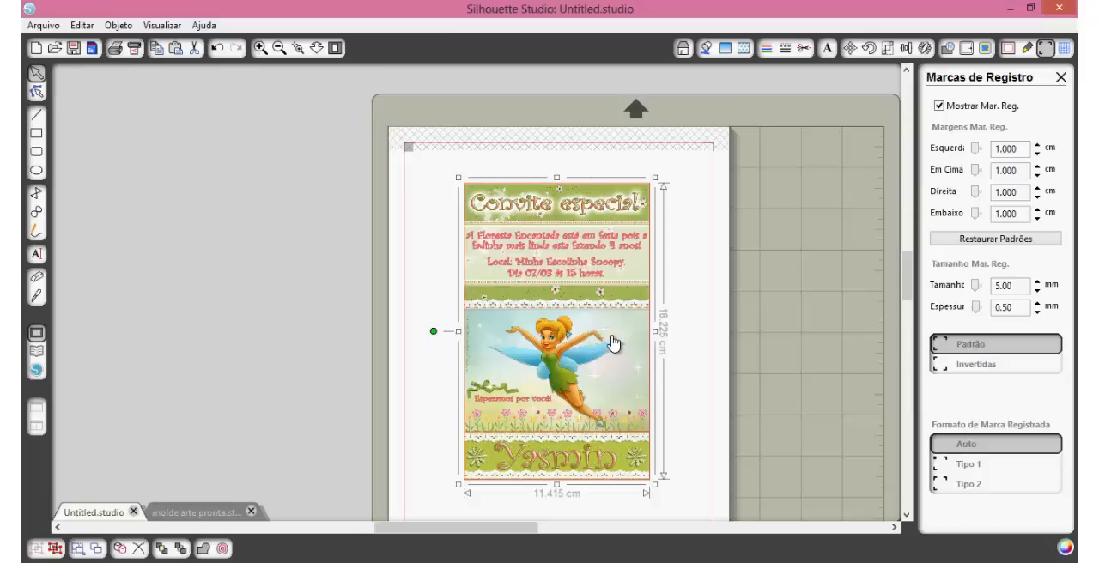
pyautogui.scroll(-1, 613, 344)
pyautogui.scroll(-1, 613, 346)
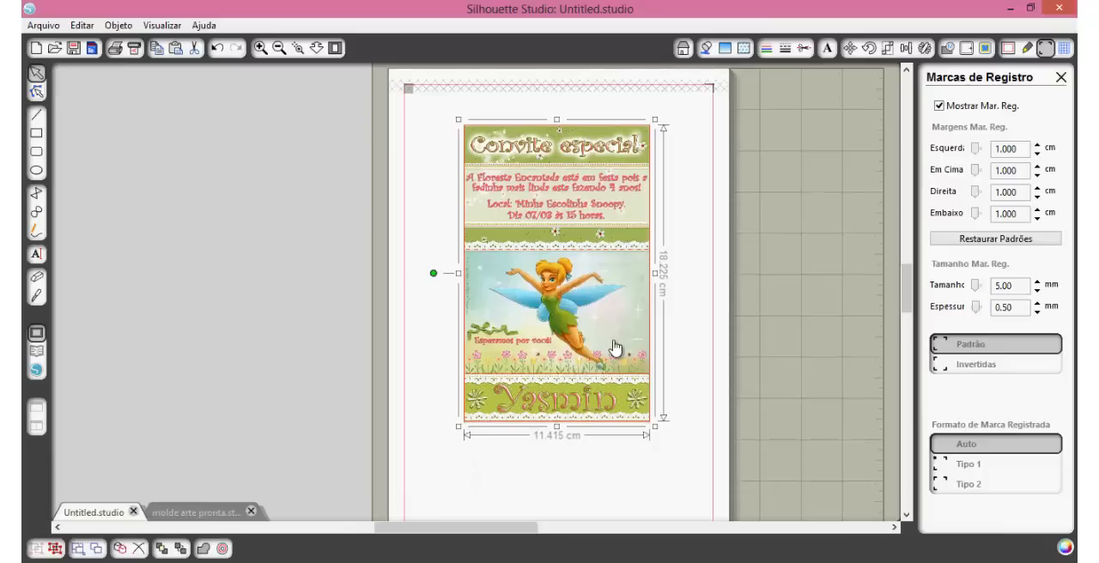
pyautogui.scroll(-1, 655, 415)
pyautogui.click(279, 48)
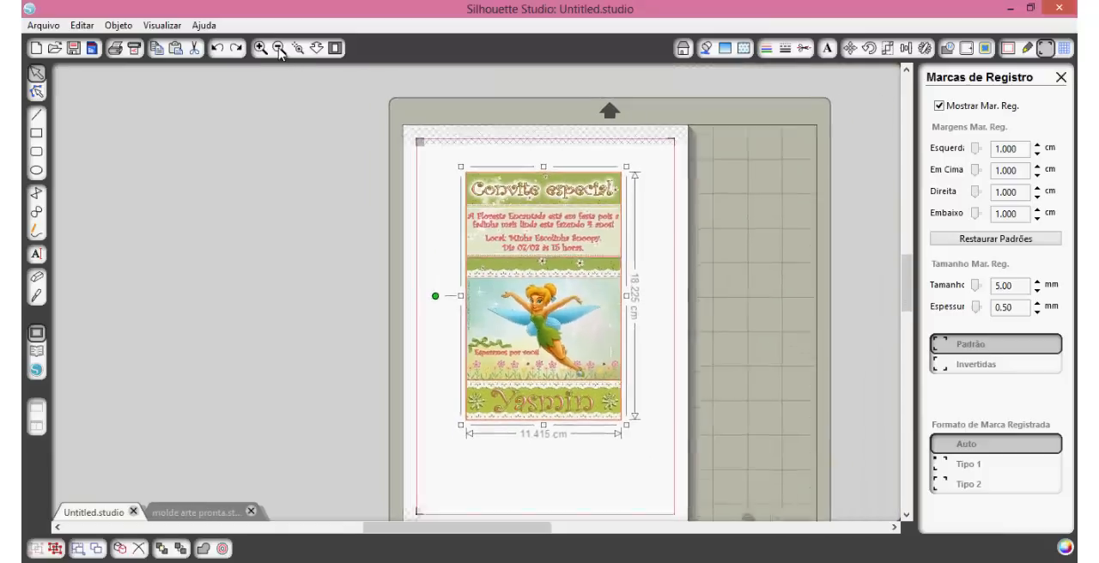
pyautogui.scroll(-1, 736, 230)
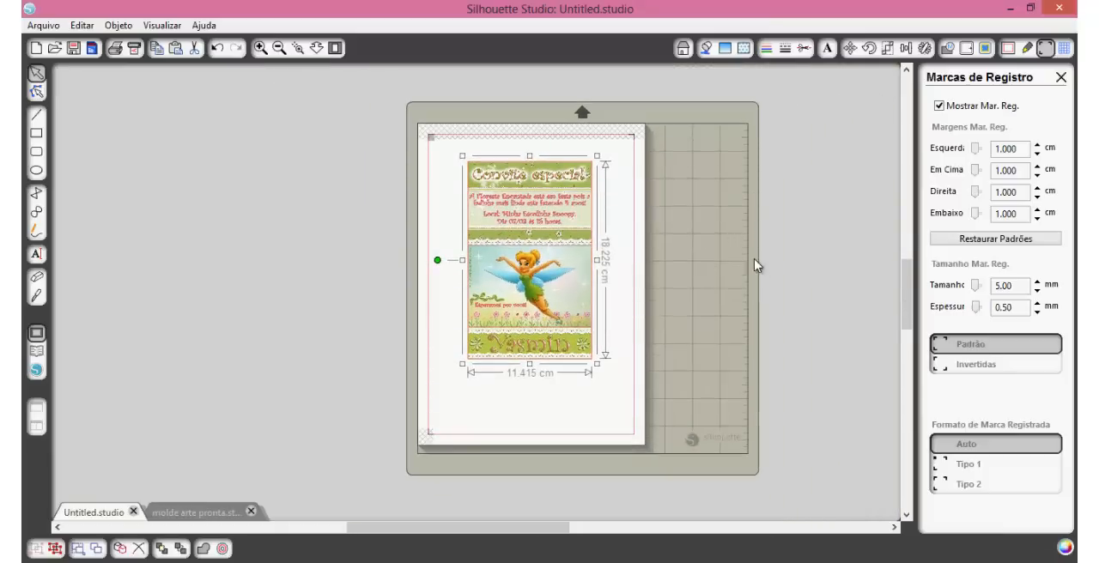
# Step: Save the document as molde arte pronta in Silhouette Studio (*.studio) format in the ARTE SININHO folder
pyautogui.click(43, 24)
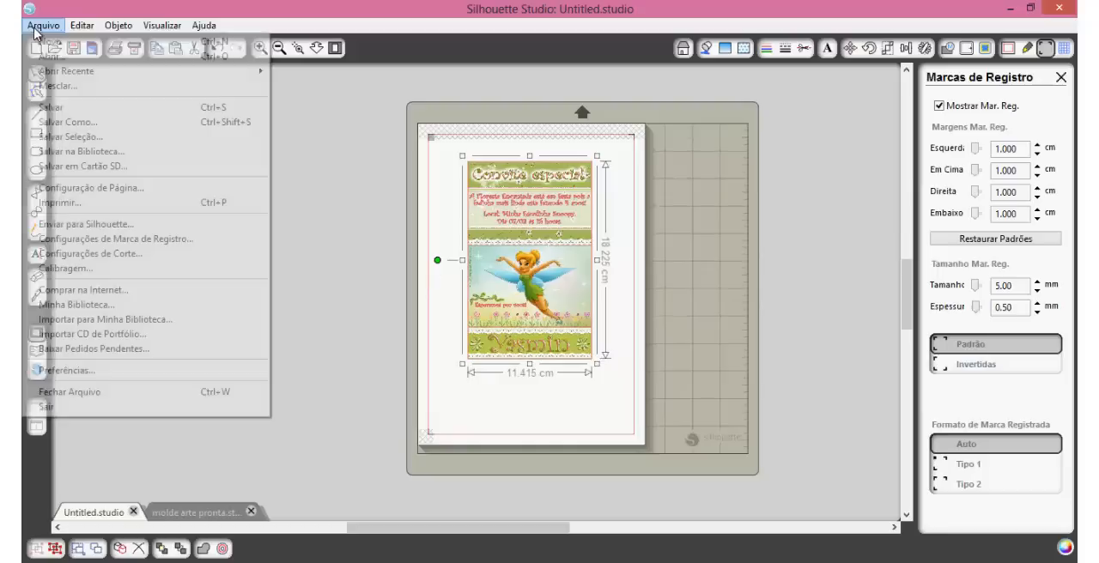
pyautogui.click(69, 122)
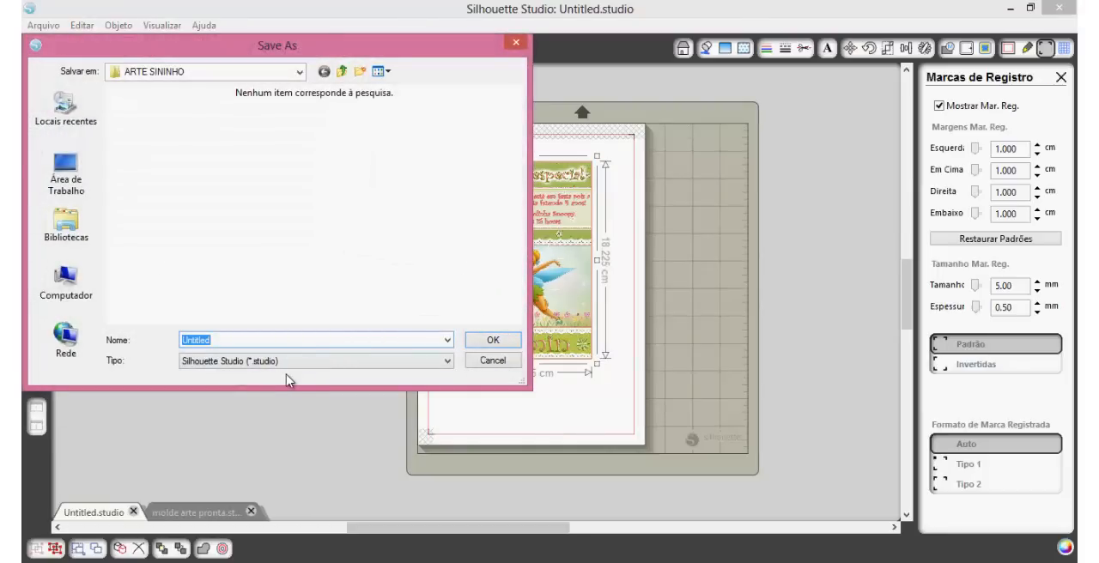
pyautogui.write('molde')
pyautogui.press('Down')
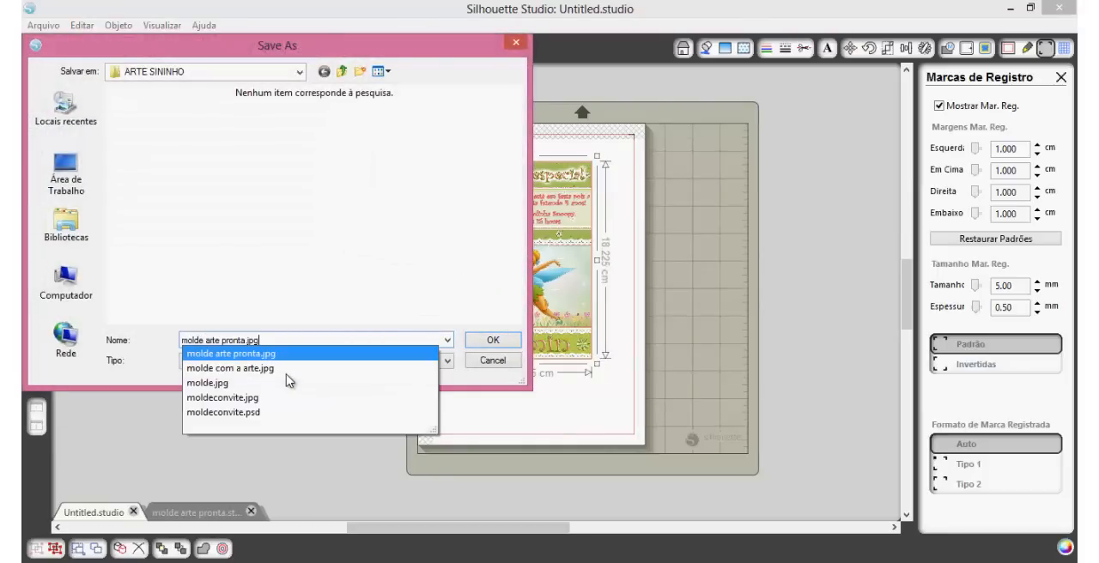
pyautogui.press('BackSpace')
pyautogui.press('BackSpace')
pyautogui.press('BackSpace')
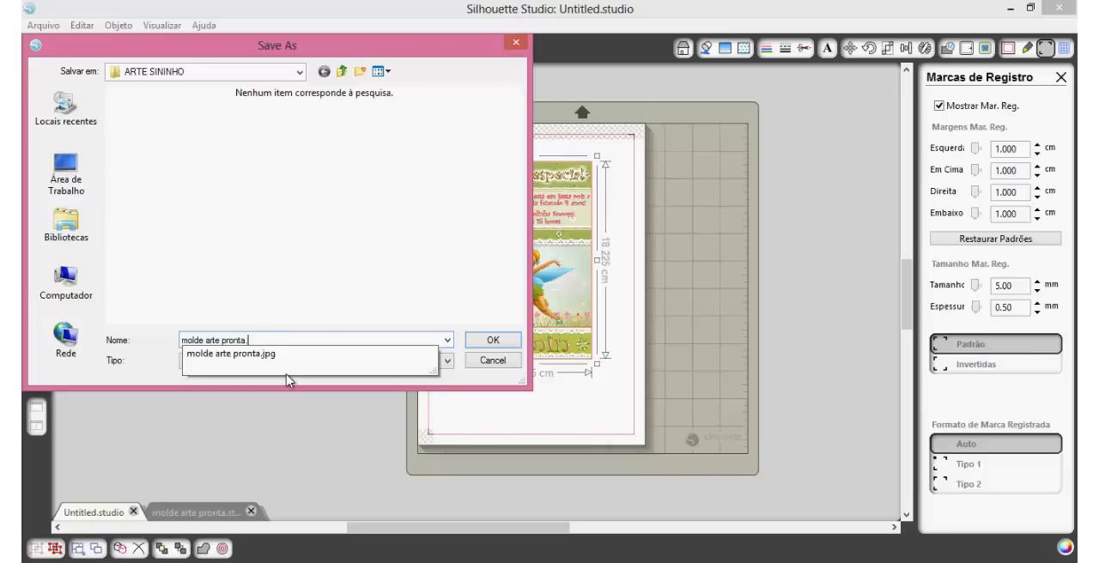
pyautogui.press('BackSpace')
pyautogui.press('Return')
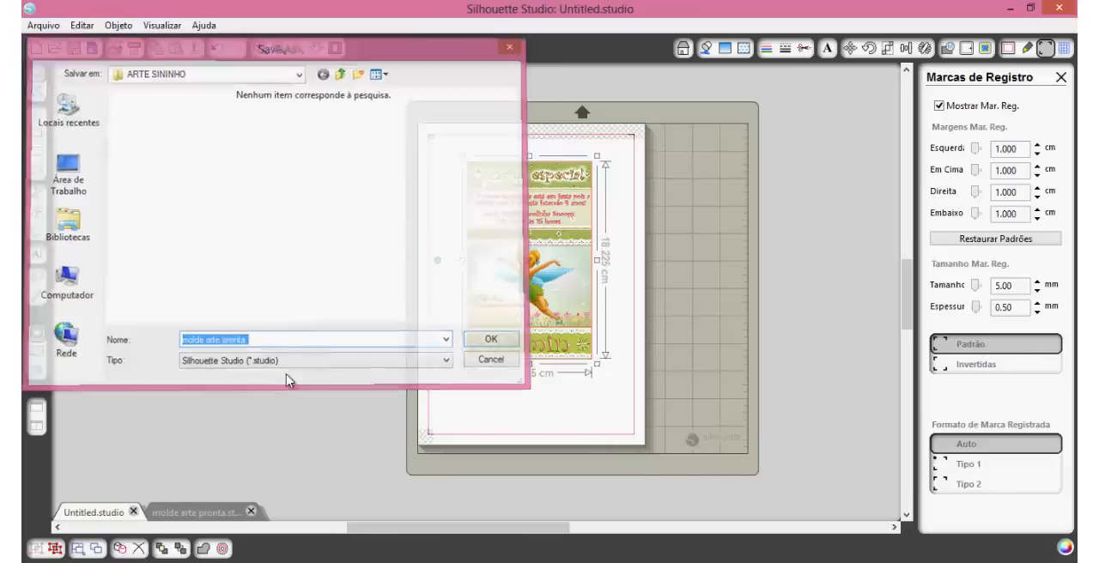